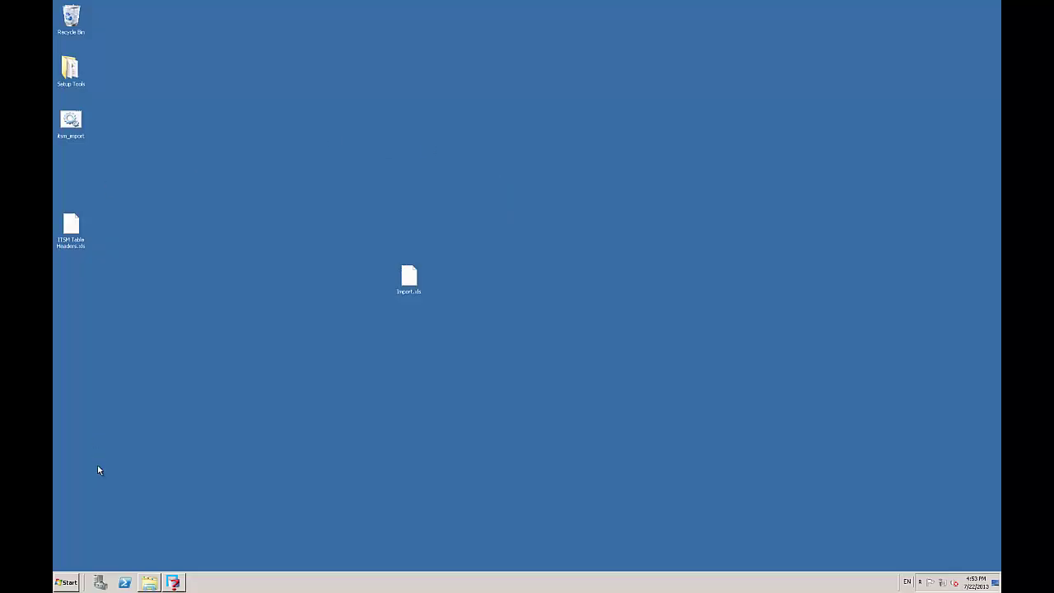
Step: Open the Data Import Manager from the Supportworks Server program group
click(64, 584)
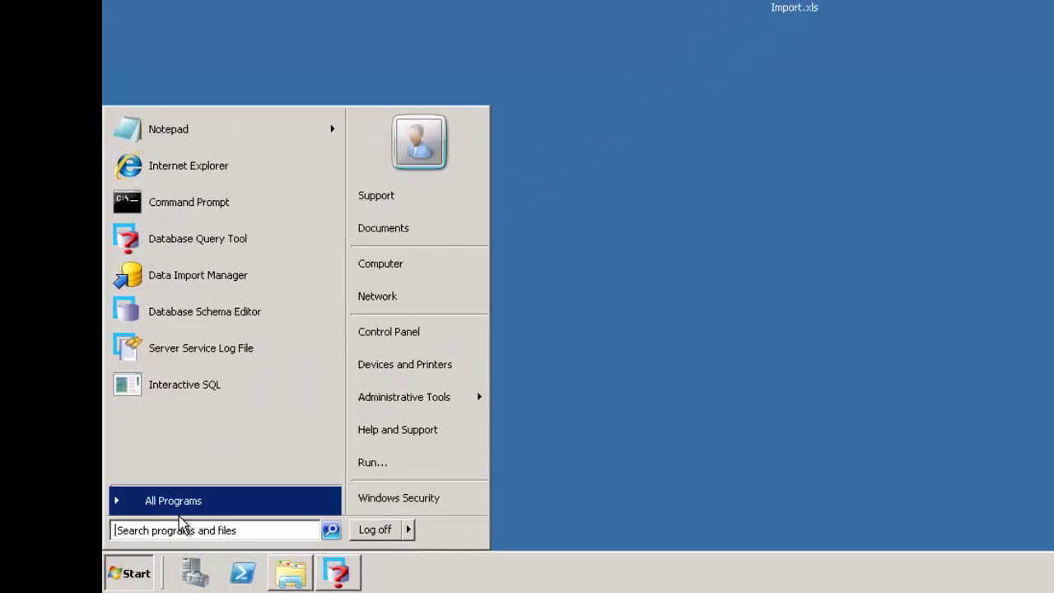
click(95, 544)
click(179, 255)
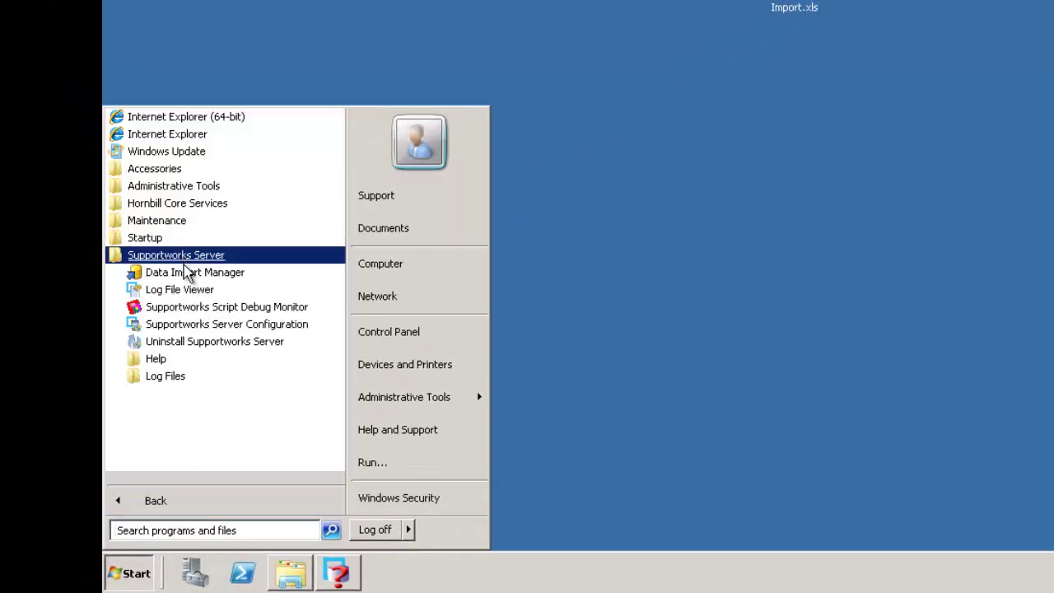
click(187, 272)
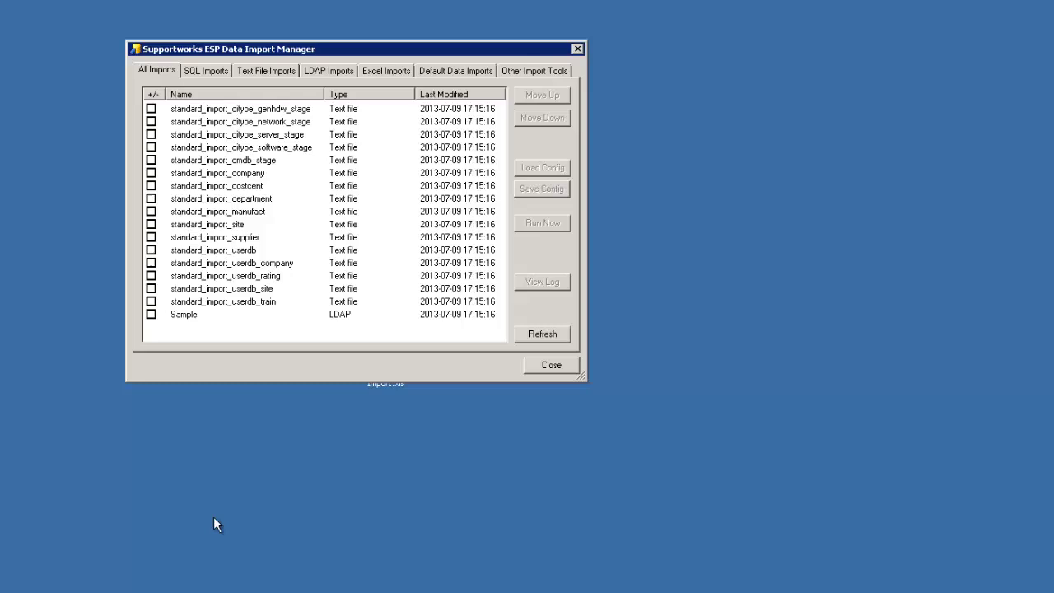
Step: Create a new Excel import named "Main CI Information" without a template
click(202, 74)
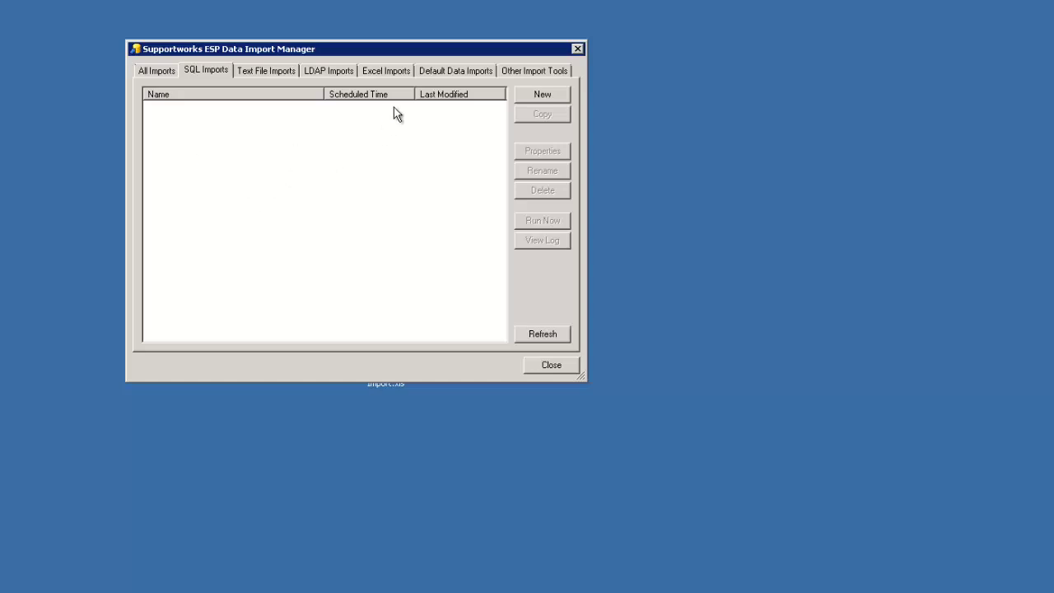
click(396, 77)
click(520, 96)
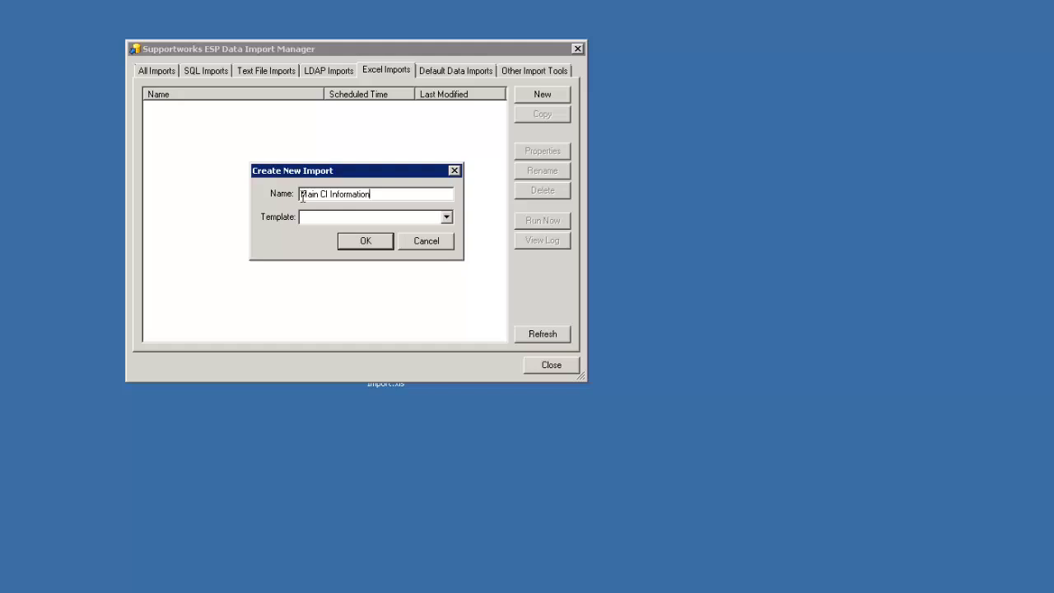
click(366, 241)
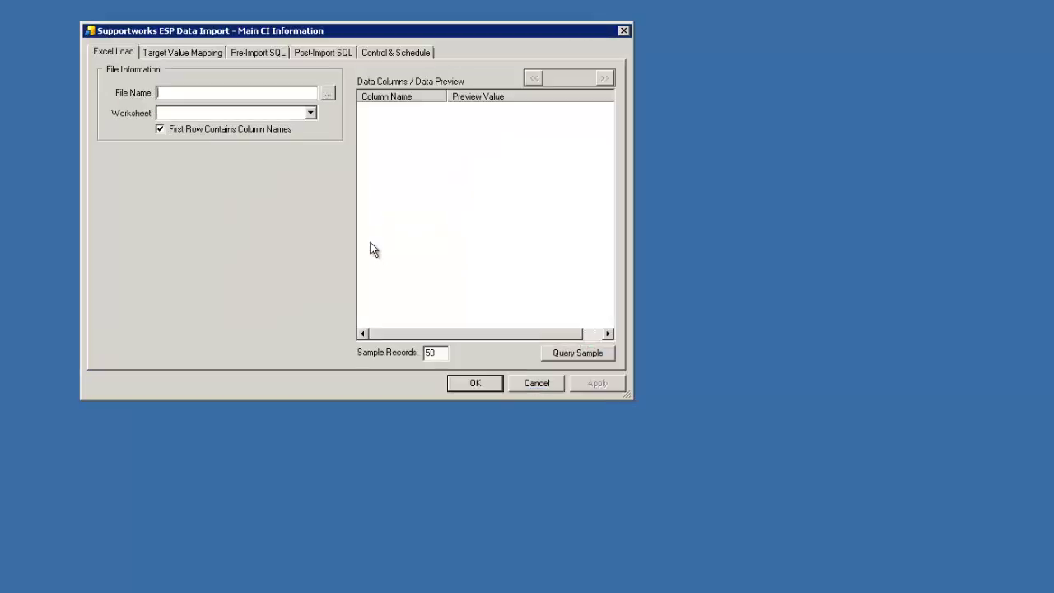
Step: Set Import.xls from the Desktop as the import's source file
click(327, 93)
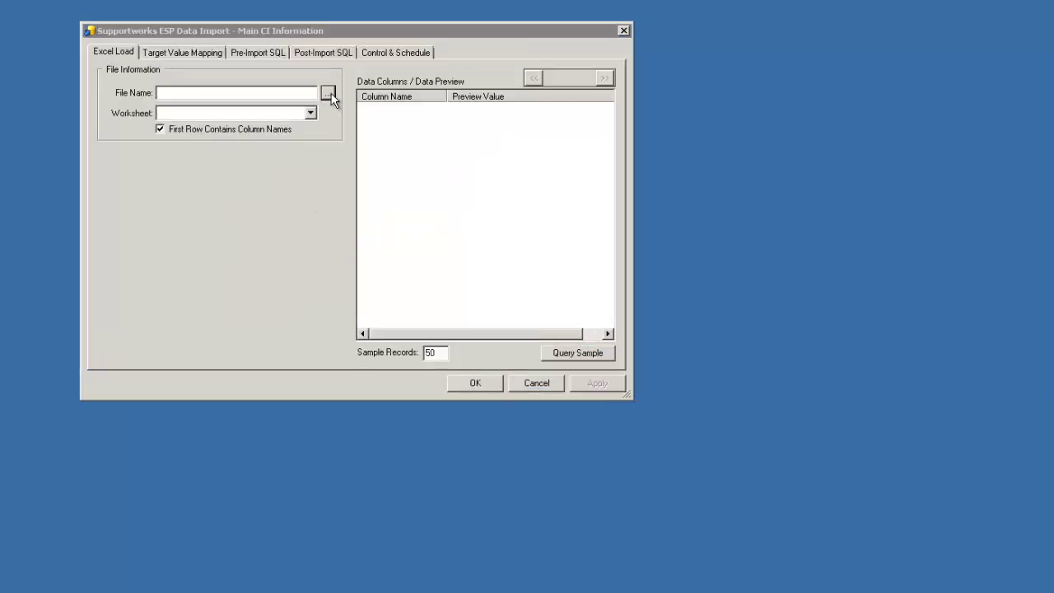
scroll(580, 230, down, 2)
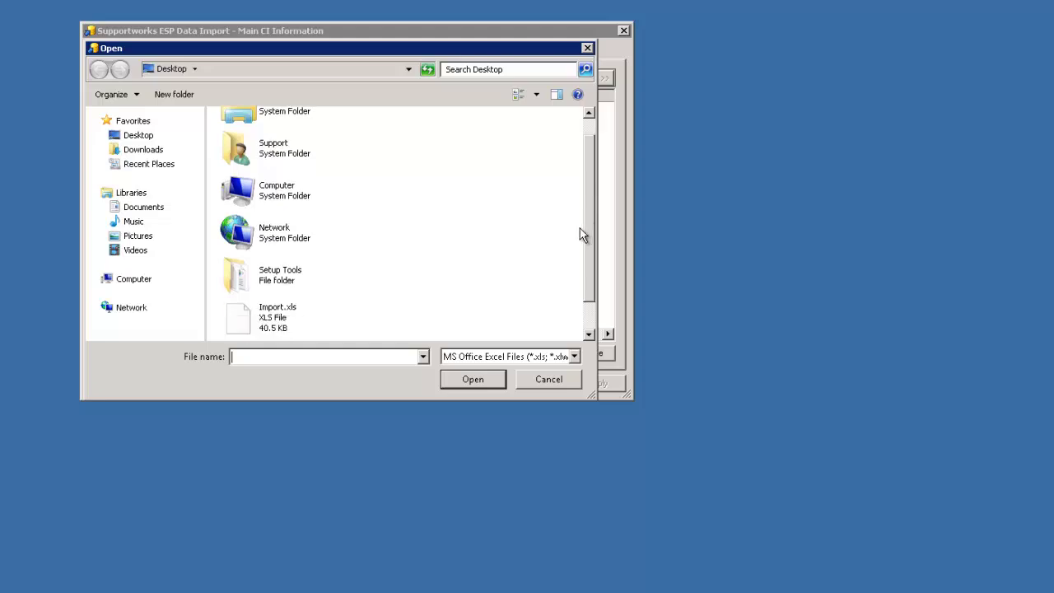
click(308, 298)
click(469, 379)
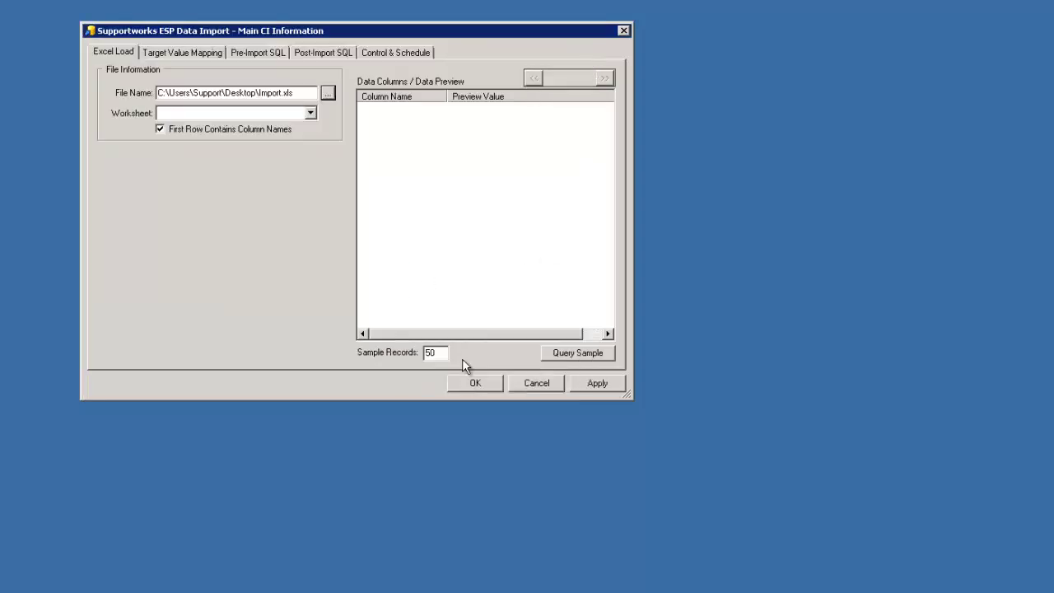
Step: Choose the Config Item worksheet as the source and query a sample of its data
click(310, 113)
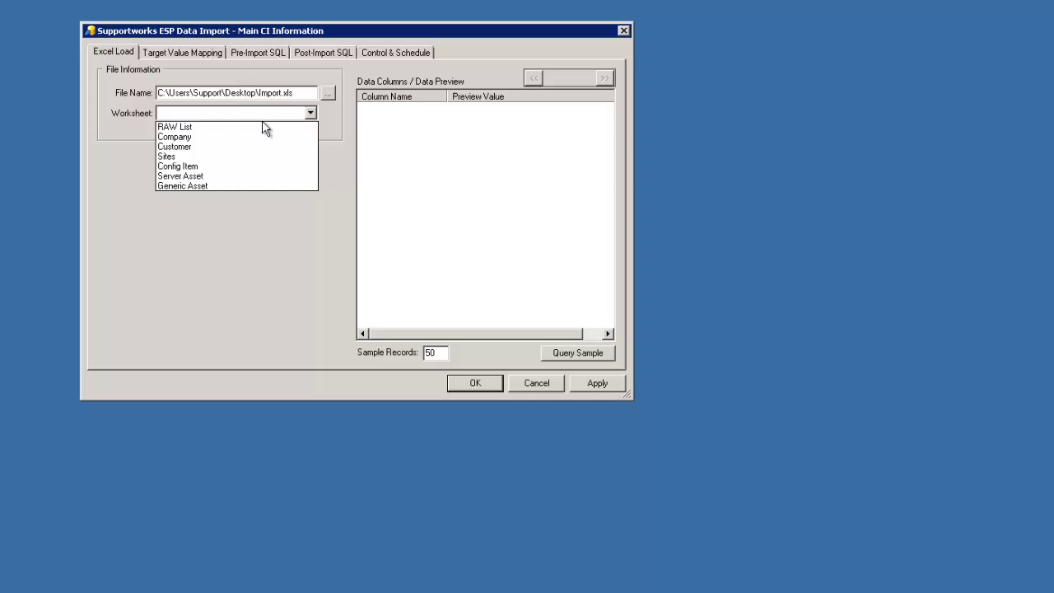
click(186, 167)
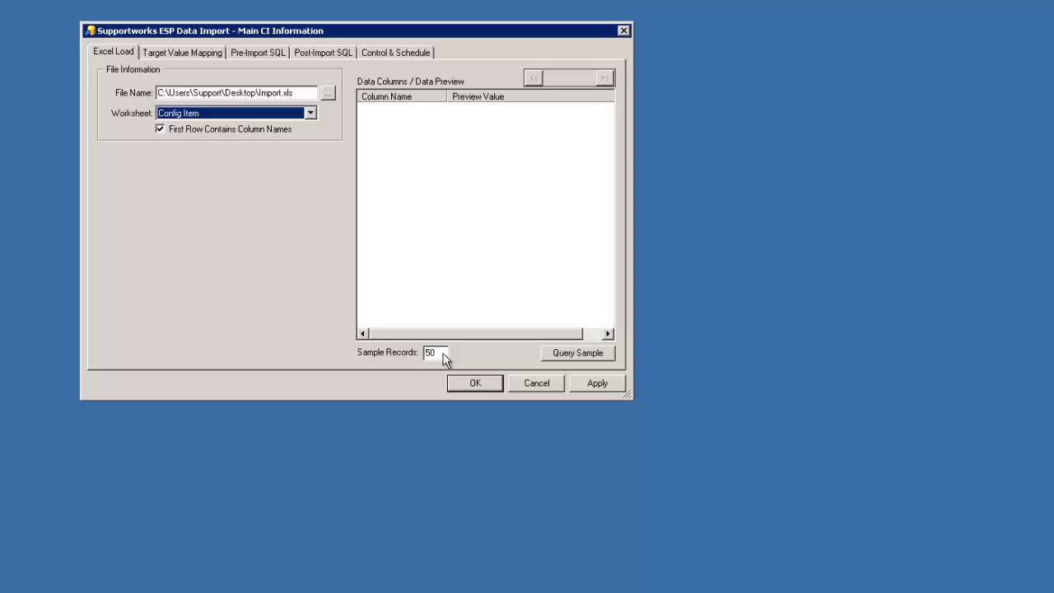
click(566, 354)
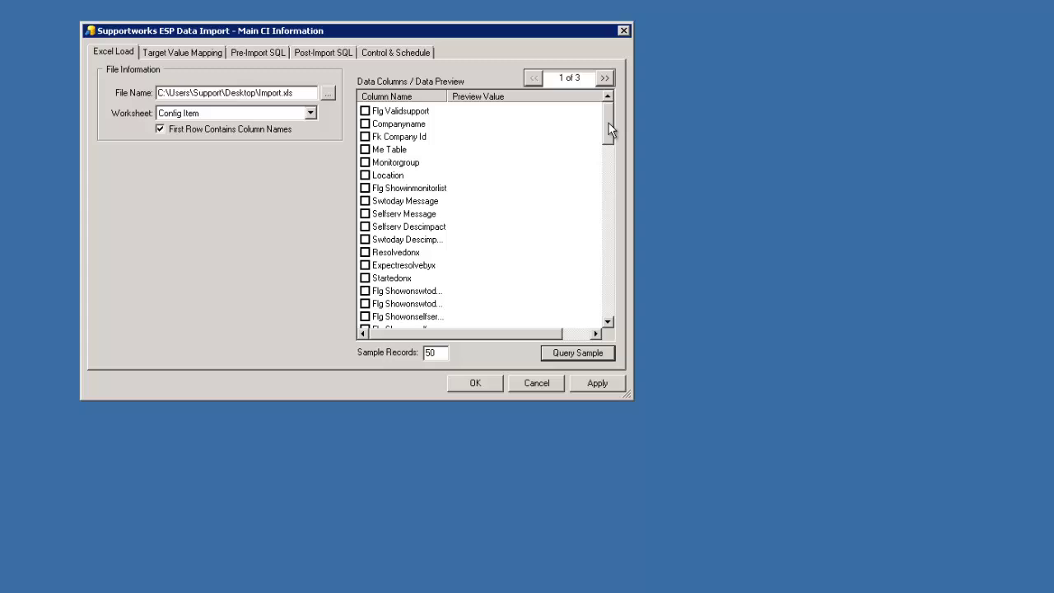
Step: Include the source columns Isactivebaseline, Ck Config Type, Ck Config Item and Fk Status Level in the import
drag(611, 129, 616, 248)
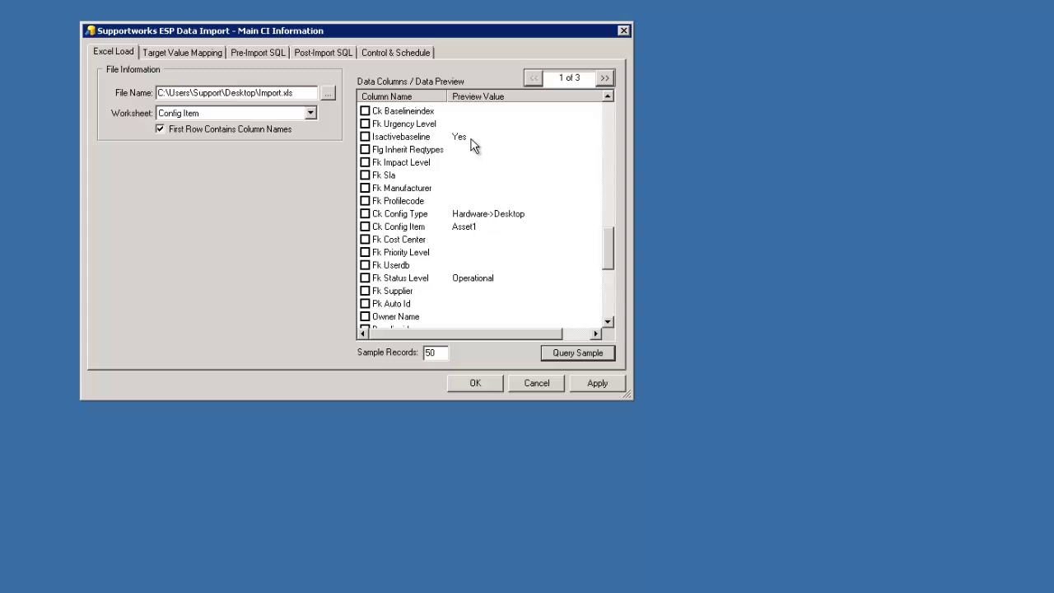
mouse_move(608, 247)
mouse_down()
mouse_move(610, 129)
mouse_move(613, 241)
mouse_up()
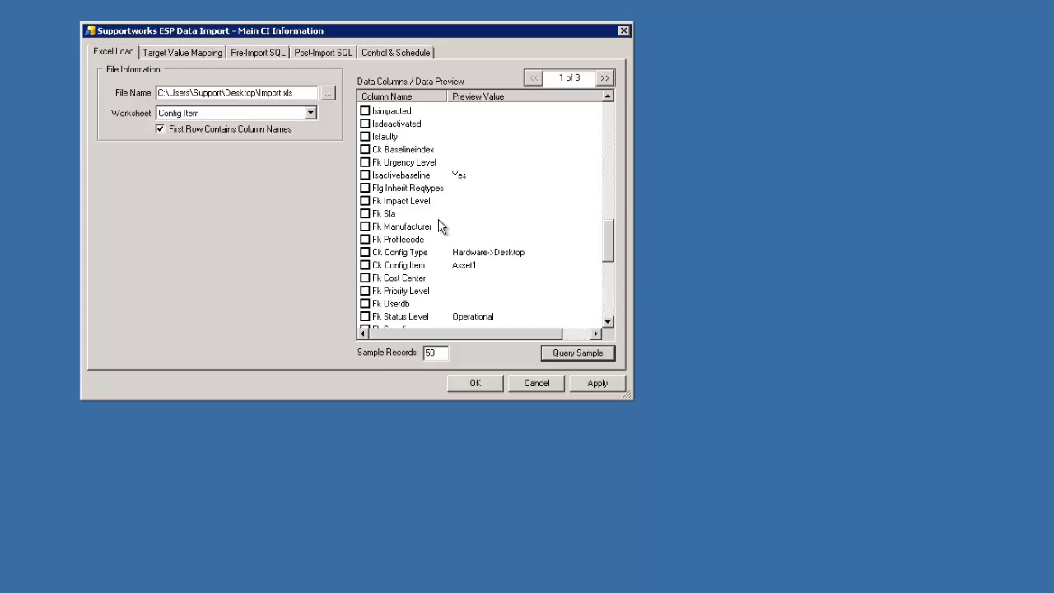
click(365, 176)
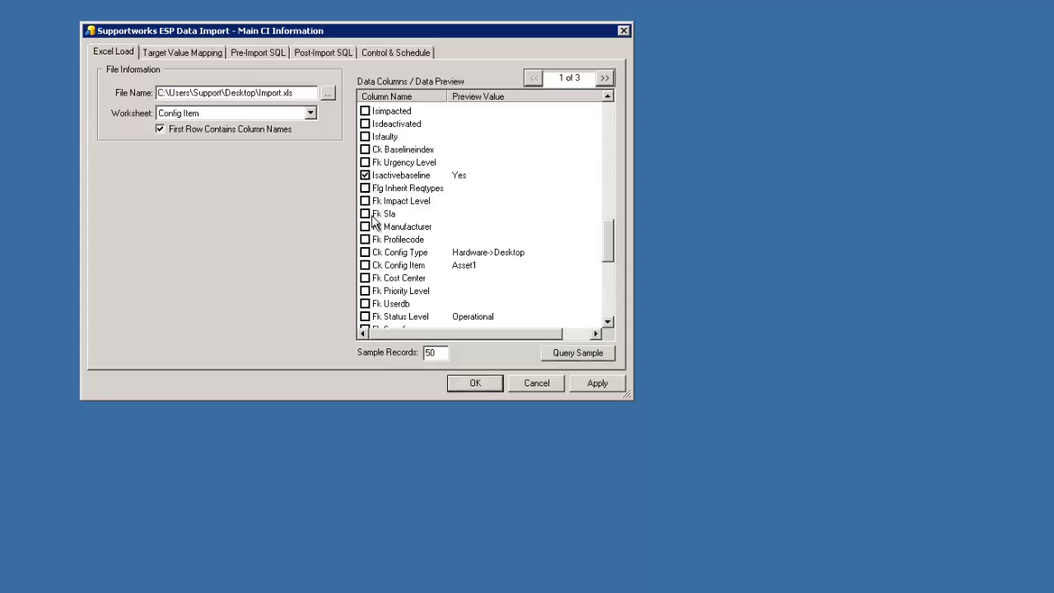
click(365, 252)
click(365, 265)
click(365, 316)
Step: Also include the source columns Description, Cmdb Status and Isunavailable, and apply the column selection
drag(609, 239, 608, 280)
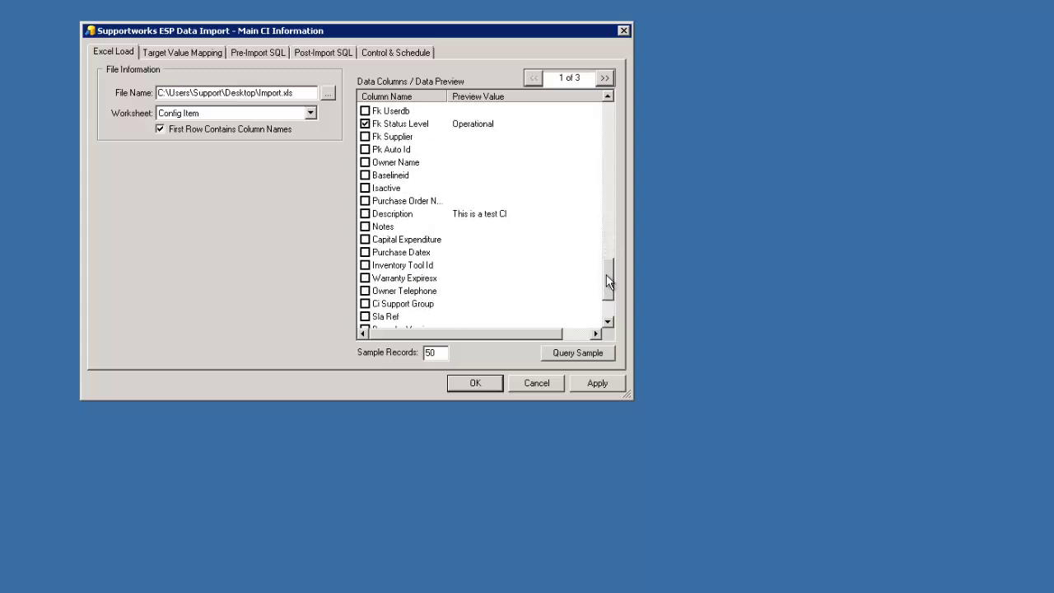
click(365, 213)
drag(609, 269, 602, 121)
click(365, 304)
click(364, 316)
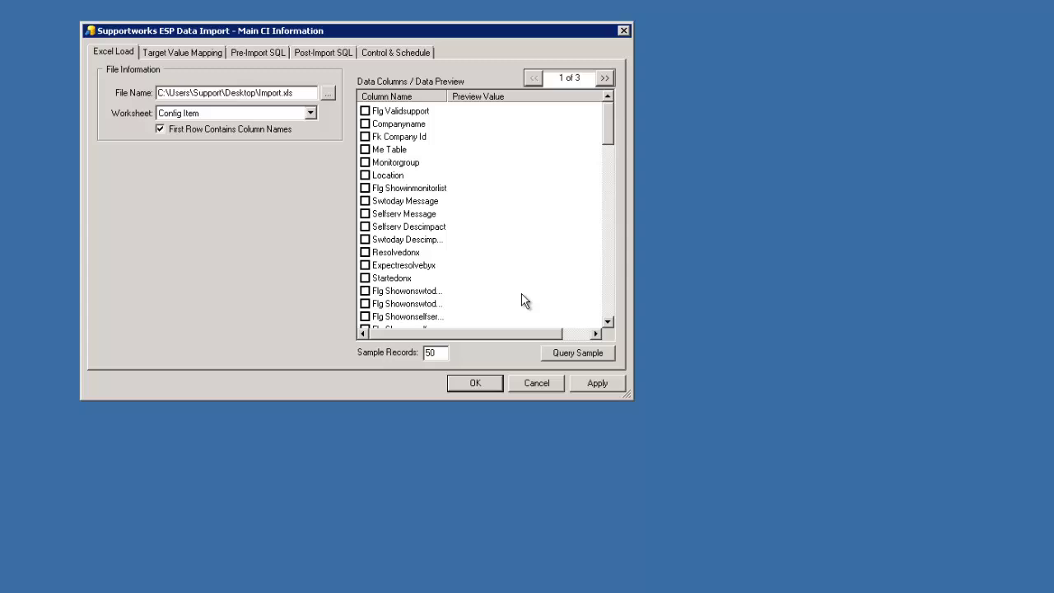
click(597, 384)
Step: Set the target value mapping to the cmdb_stage table in the swdata database
click(185, 53)
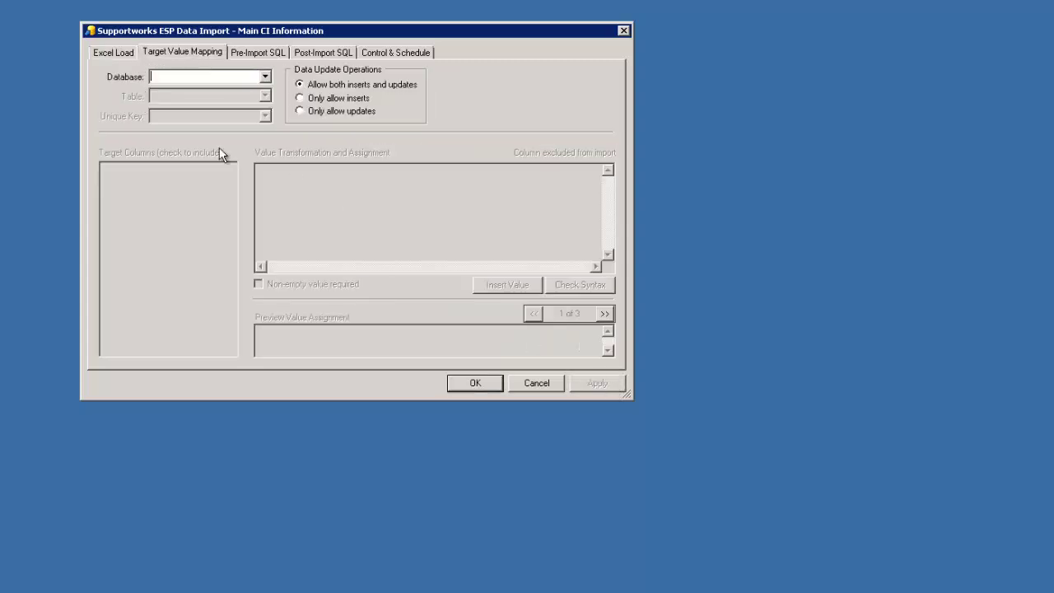
click(264, 77)
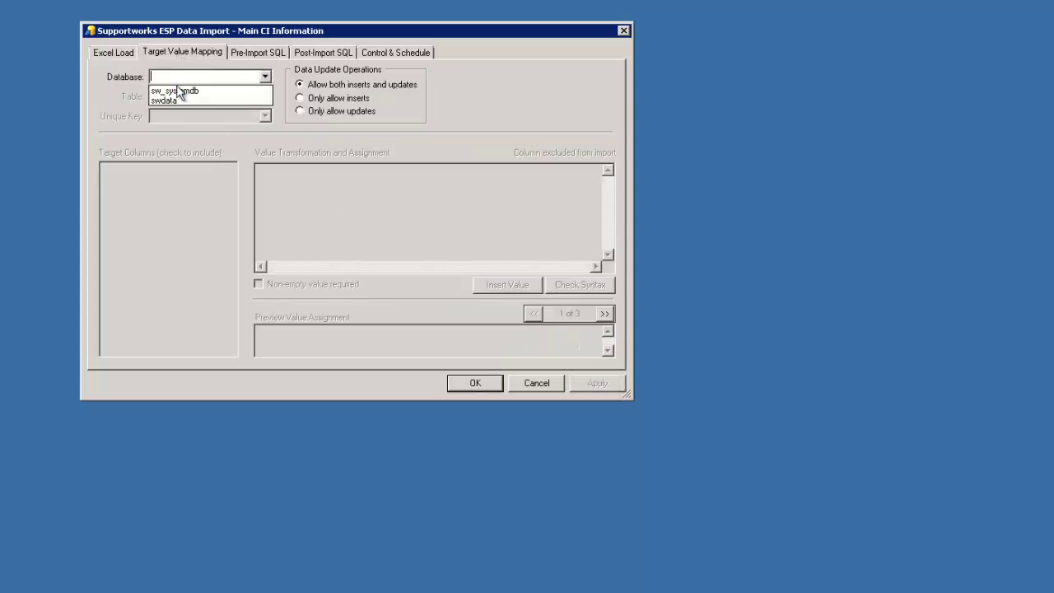
click(173, 101)
click(264, 77)
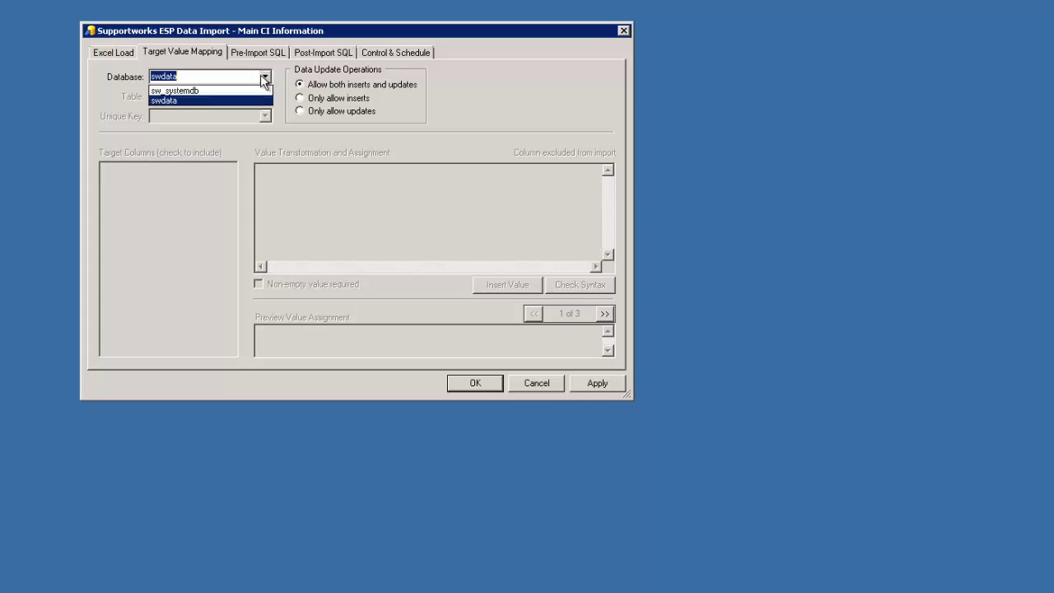
click(173, 102)
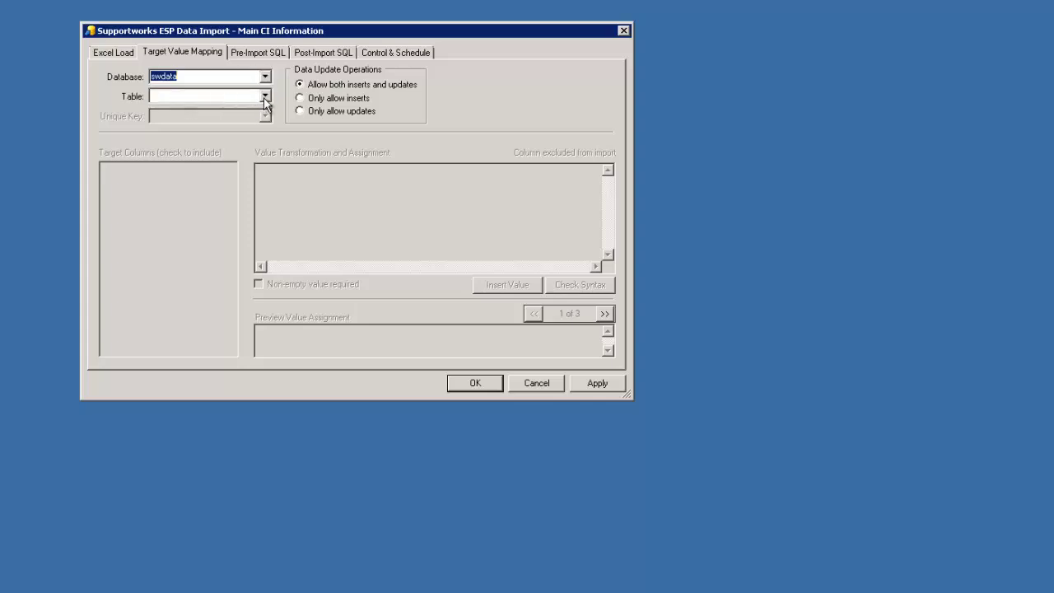
click(264, 97)
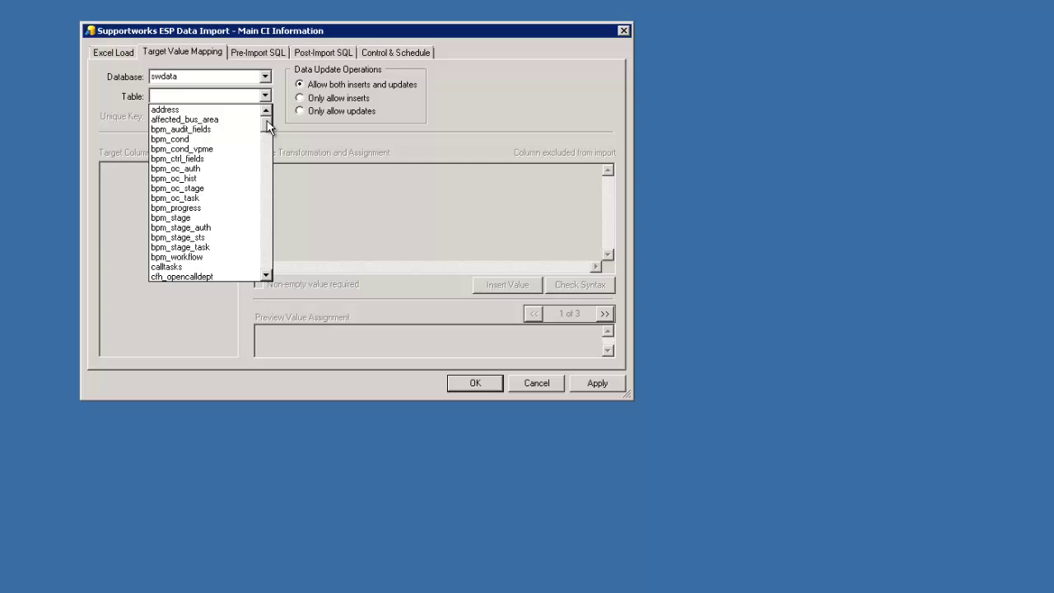
drag(267, 121, 272, 157)
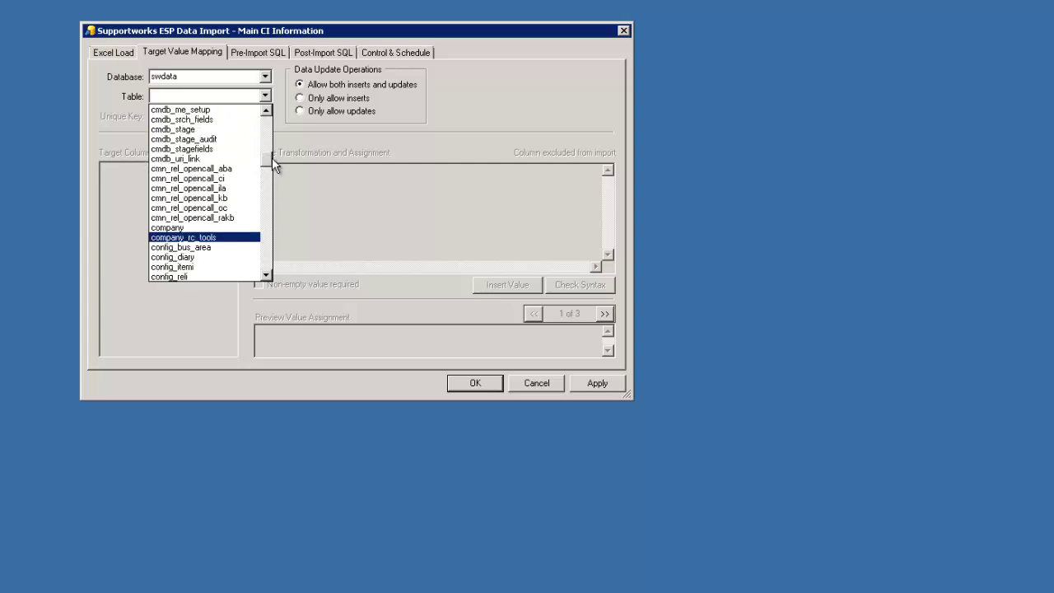
click(196, 130)
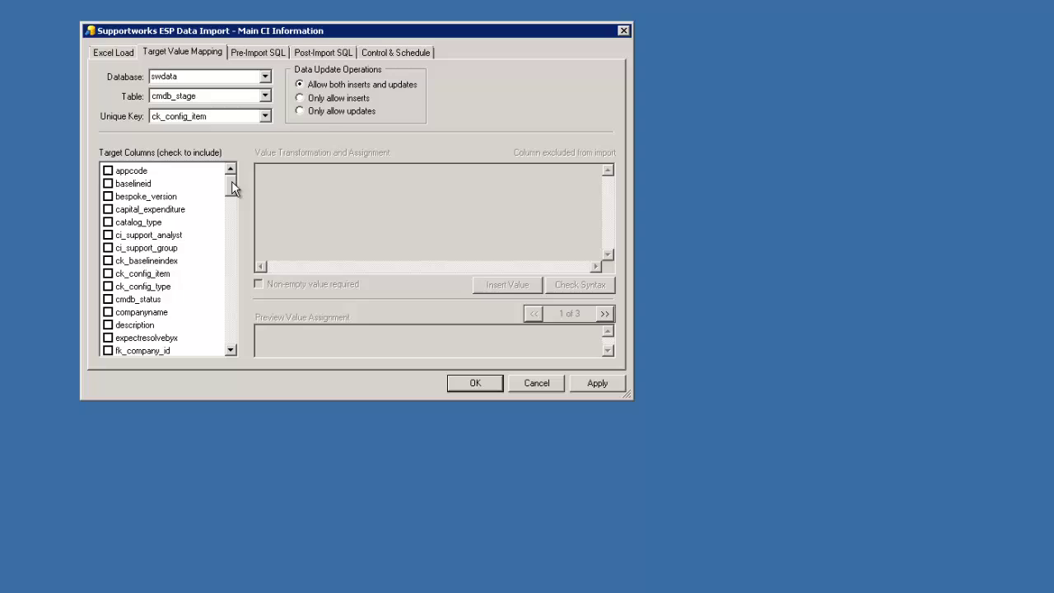
Step: Include the target column ck_config_item and assign it the Ck Config Item value from the spreadsheet
mouse_move(231, 182)
mouse_down()
mouse_move(228, 336)
mouse_move(234, 188)
mouse_up()
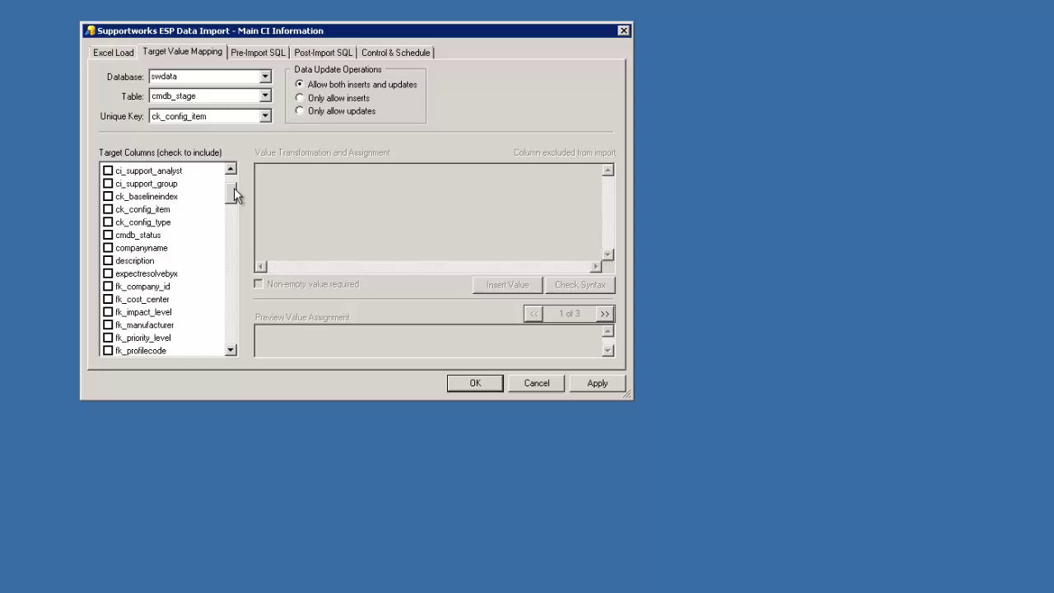
mouse_move(234, 188)
mouse_down()
mouse_move(233, 198)
mouse_move(233, 188)
mouse_up()
click(109, 184)
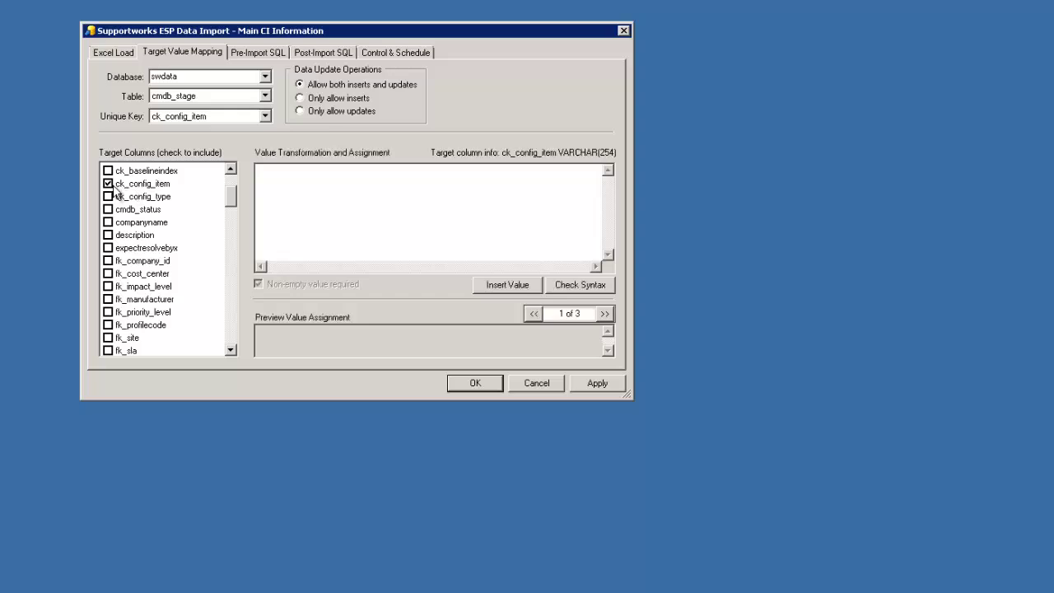
click(284, 212)
click(507, 285)
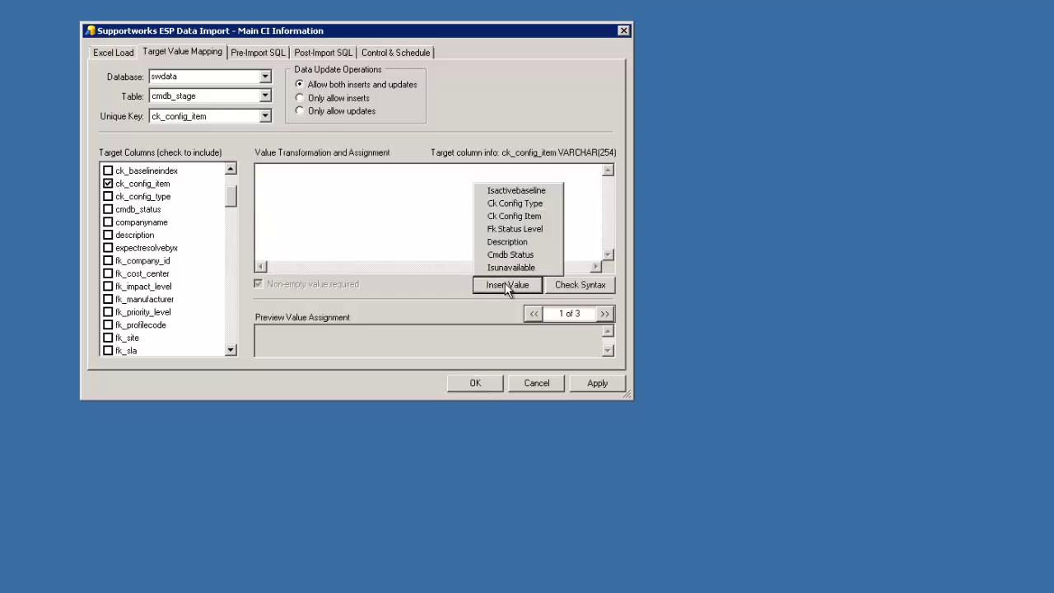
click(513, 216)
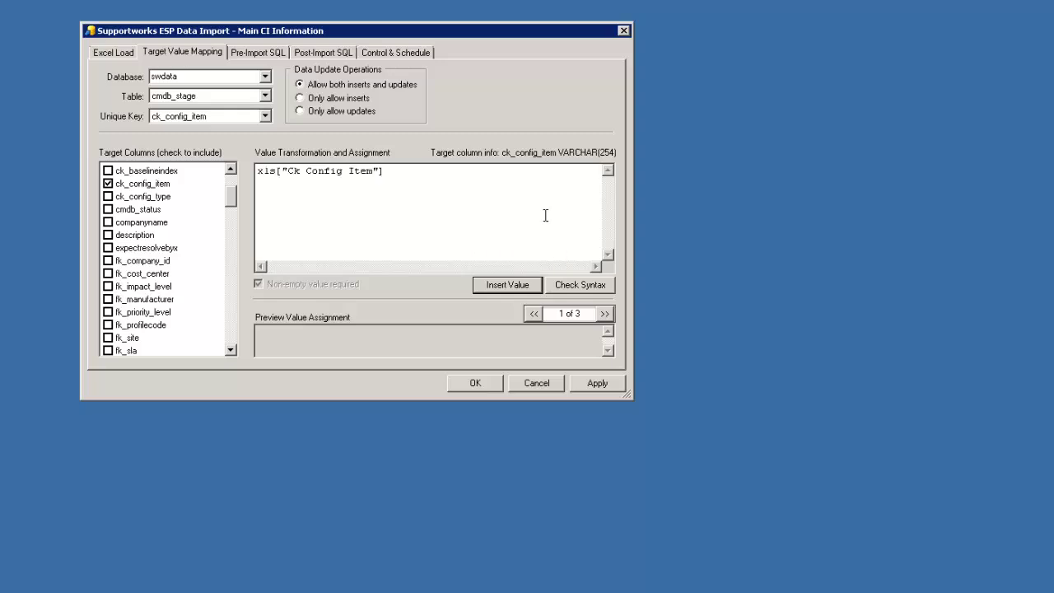
mouse_move(403, 186)
mouse_down()
mouse_move(255, 187)
mouse_move(399, 179)
mouse_up()
click(391, 184)
click(399, 179)
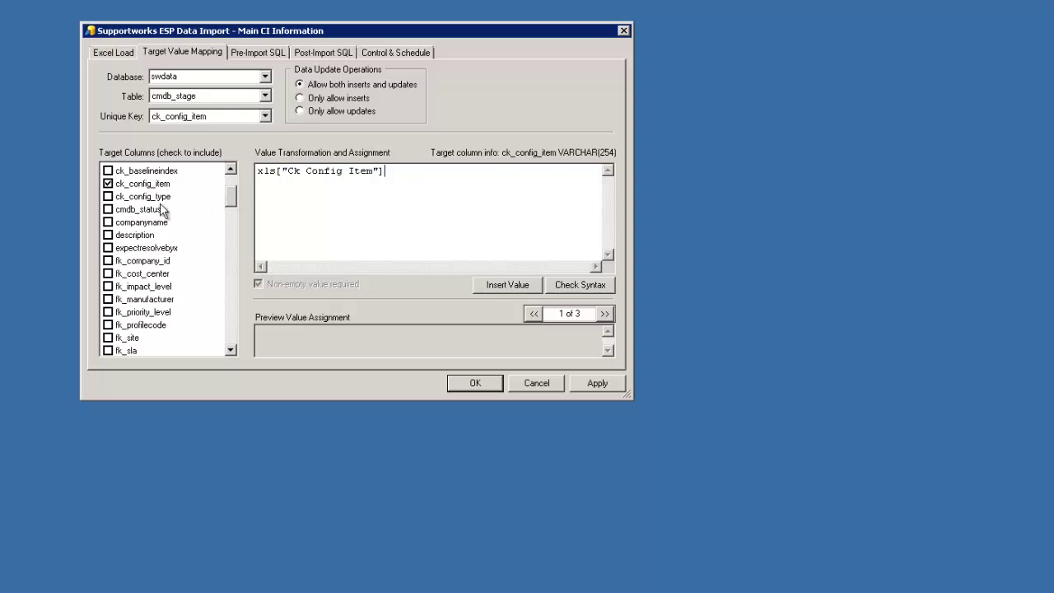
Step: Include the target columns ck_config_type and cmdb_status, assigning them the Ck Config Type and Cmdb Status spreadsheet values
click(109, 196)
click(499, 283)
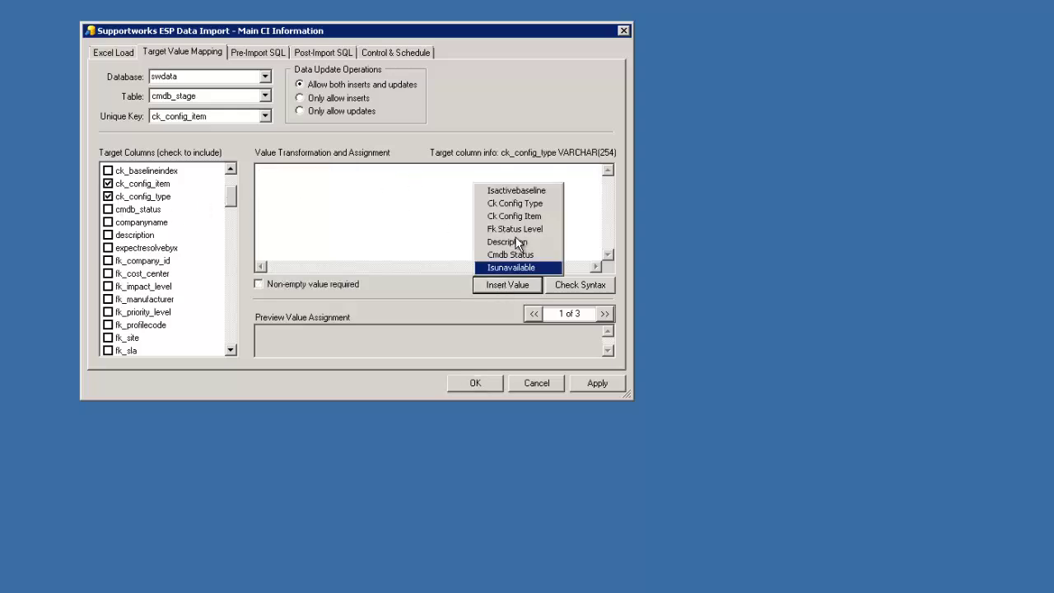
click(516, 205)
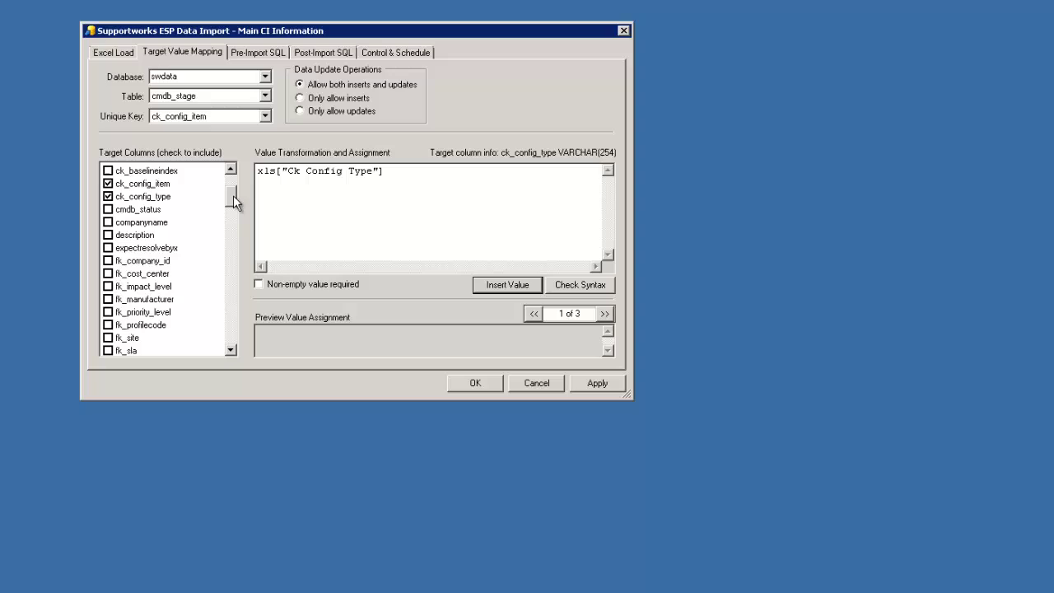
click(108, 209)
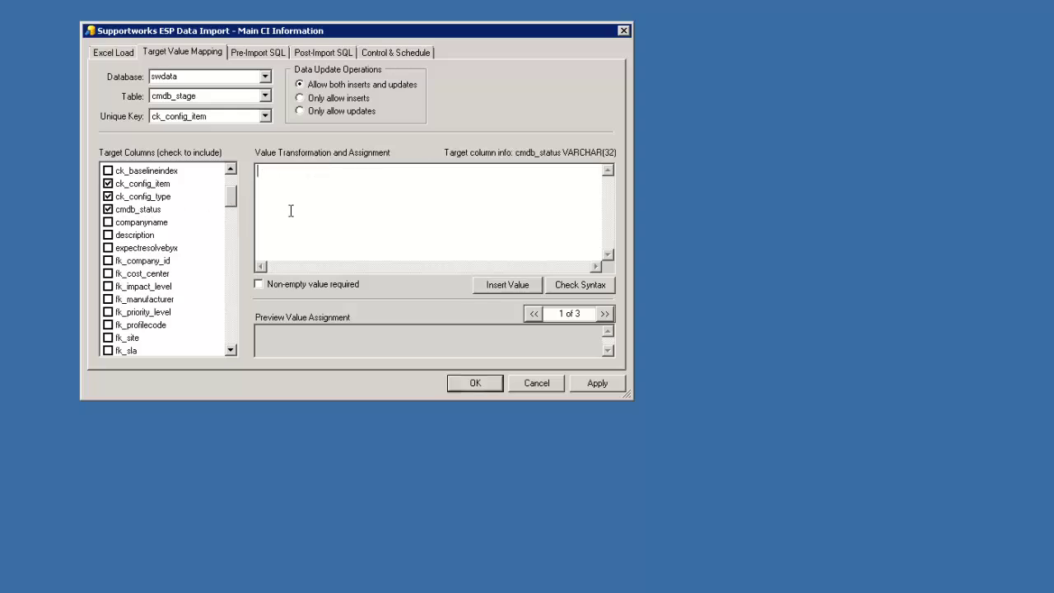
click(498, 283)
click(508, 254)
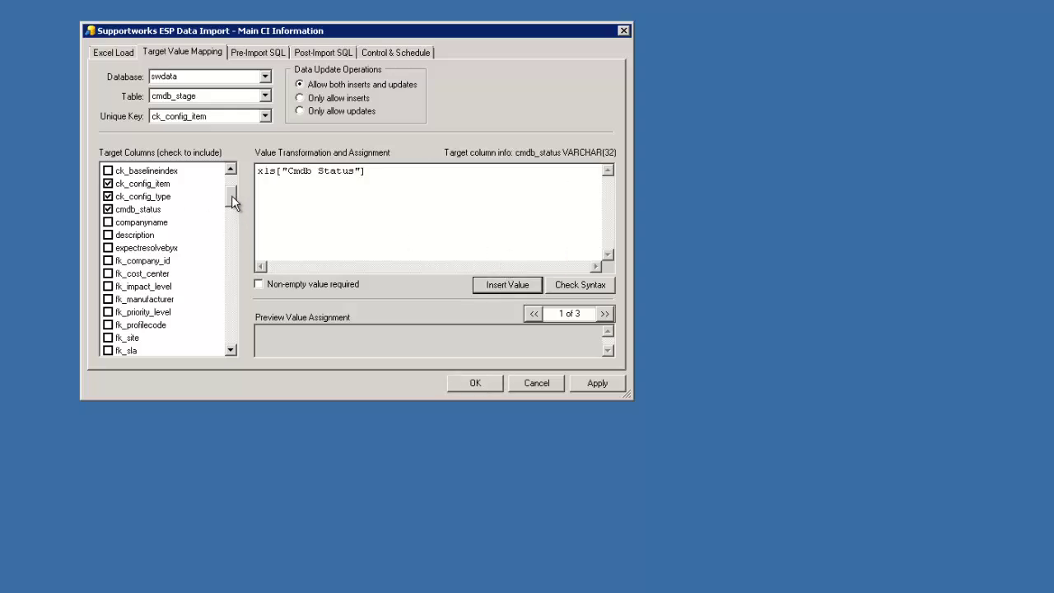
Step: Include the target columns isactivebaseline and isunavailable, assigning them the Isactivebaseline and Isunavailable spreadsheet values
drag(233, 204, 235, 268)
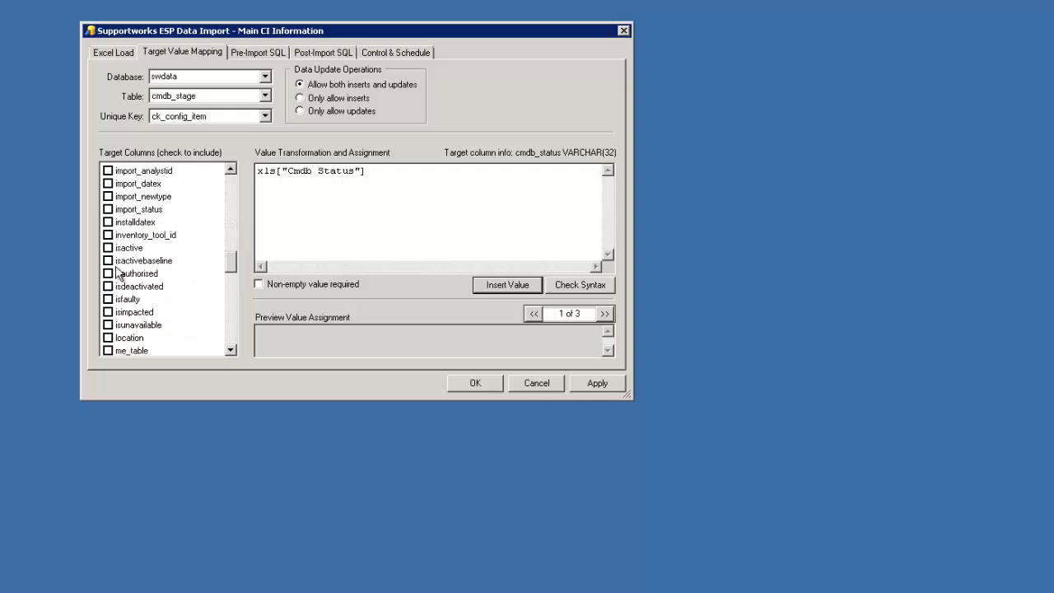
click(107, 260)
click(311, 245)
click(480, 284)
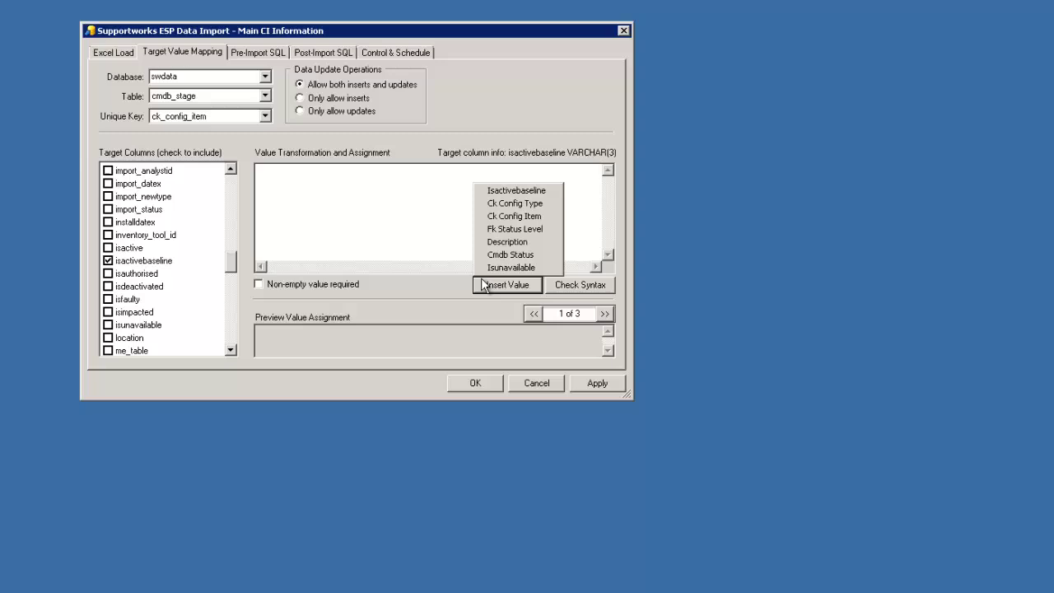
click(516, 190)
drag(232, 256, 233, 276)
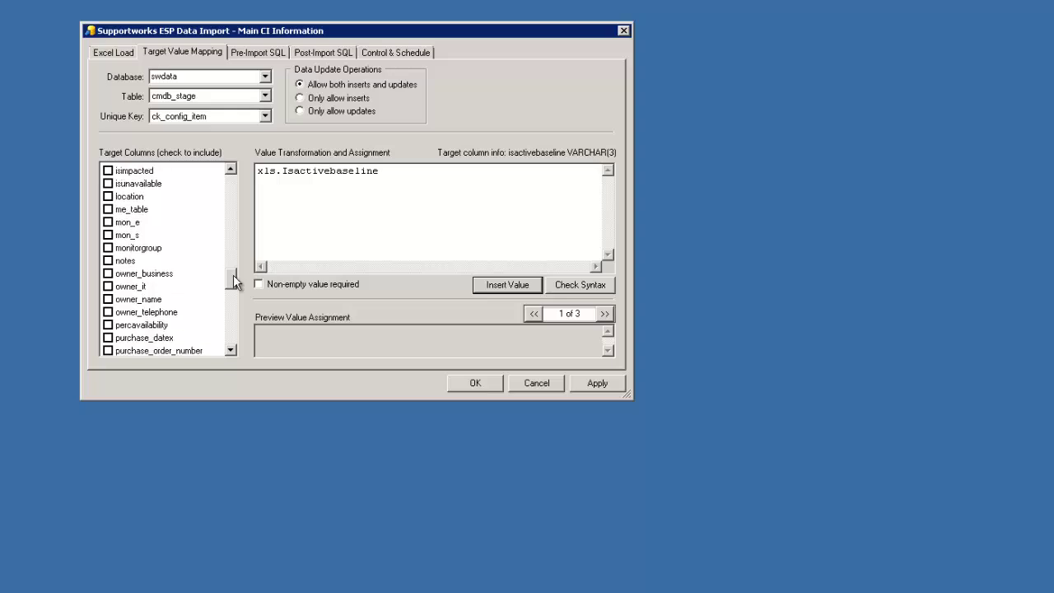
click(108, 185)
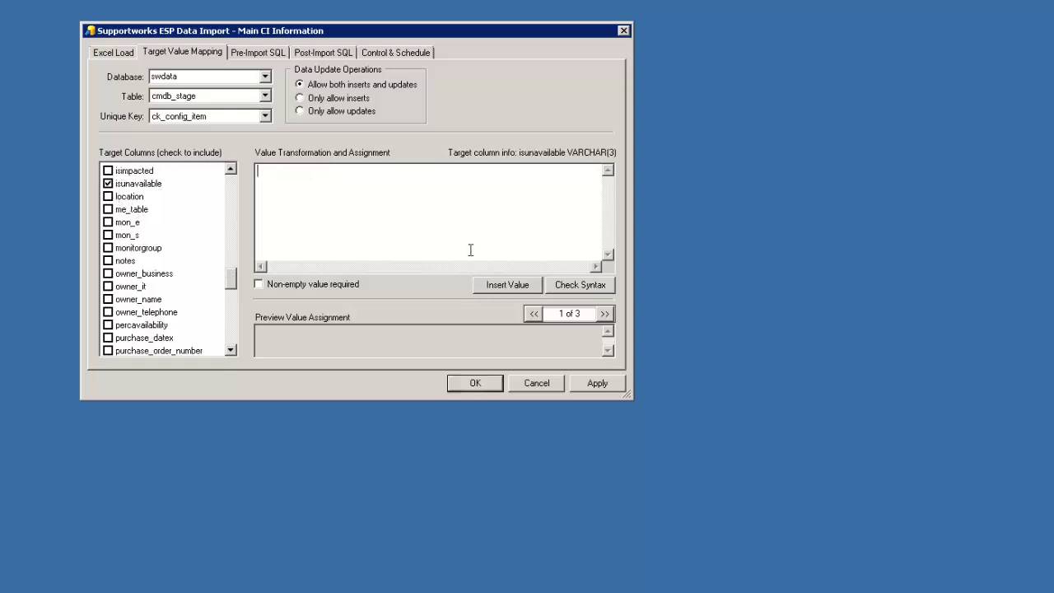
click(509, 286)
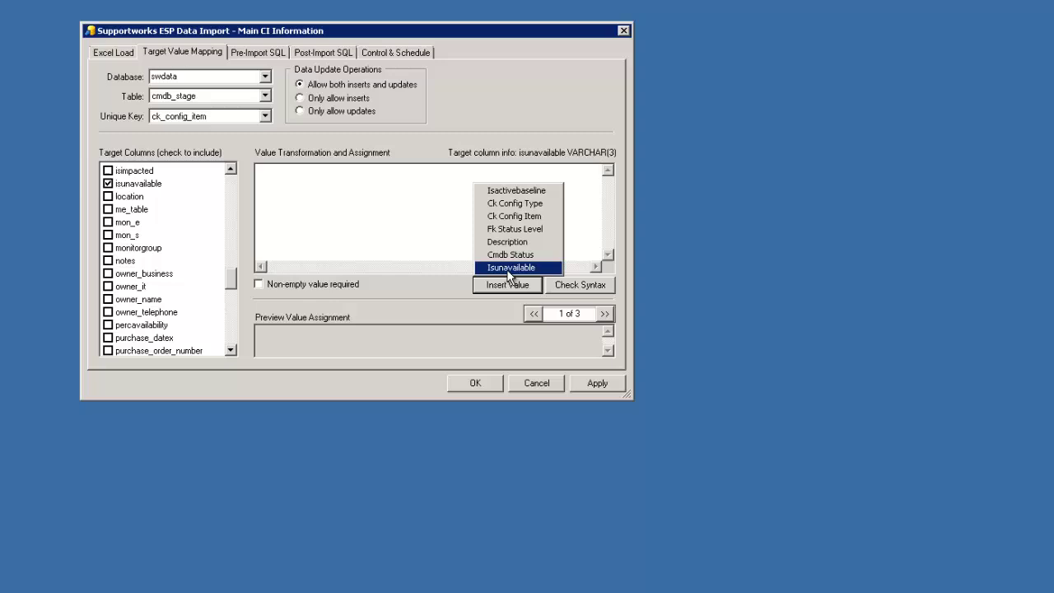
click(509, 268)
Step: Include the target columns description and fk_status_level, assigning them the Description and Fk Status Level spreadsheet values
drag(230, 271, 234, 188)
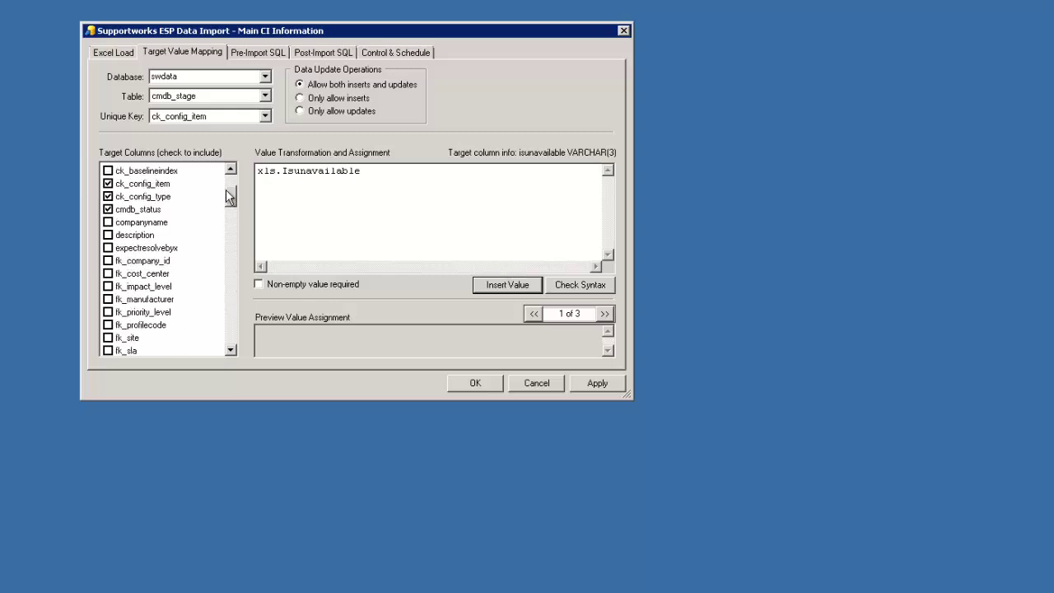
click(107, 235)
click(497, 286)
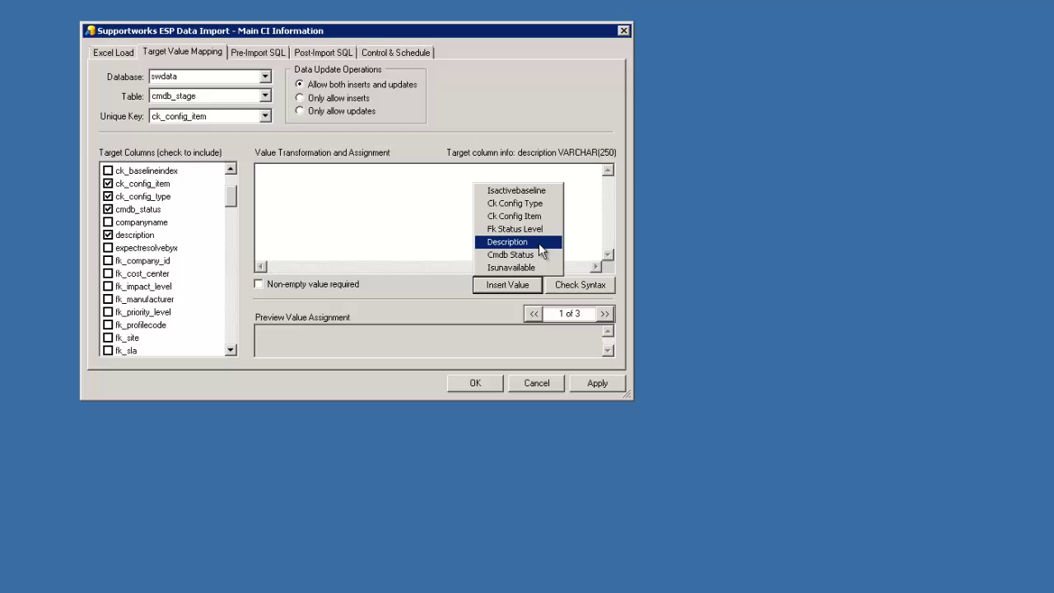
click(539, 242)
drag(228, 208, 232, 227)
click(108, 248)
click(484, 257)
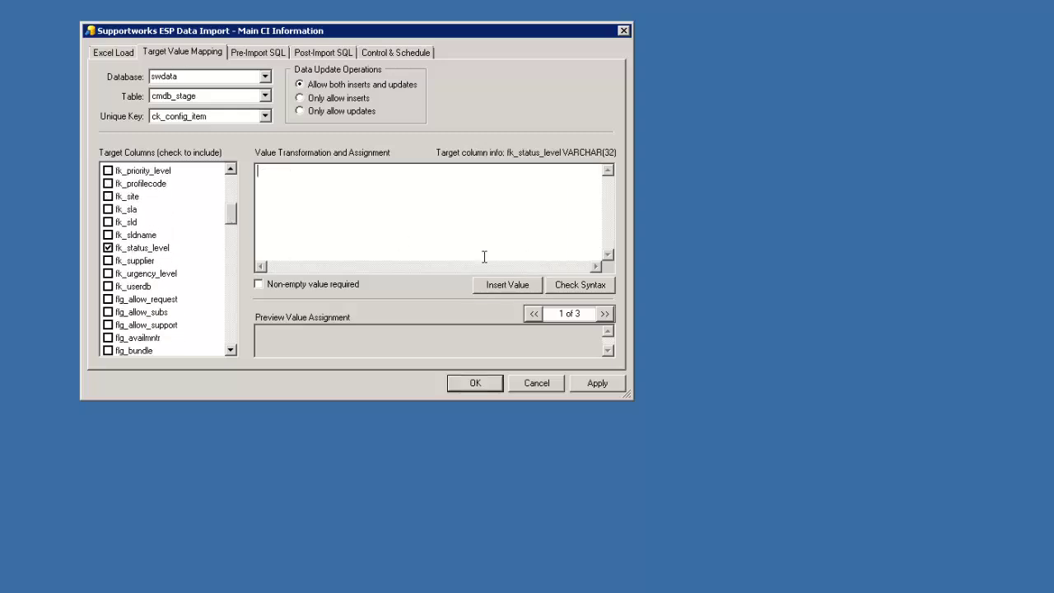
click(507, 284)
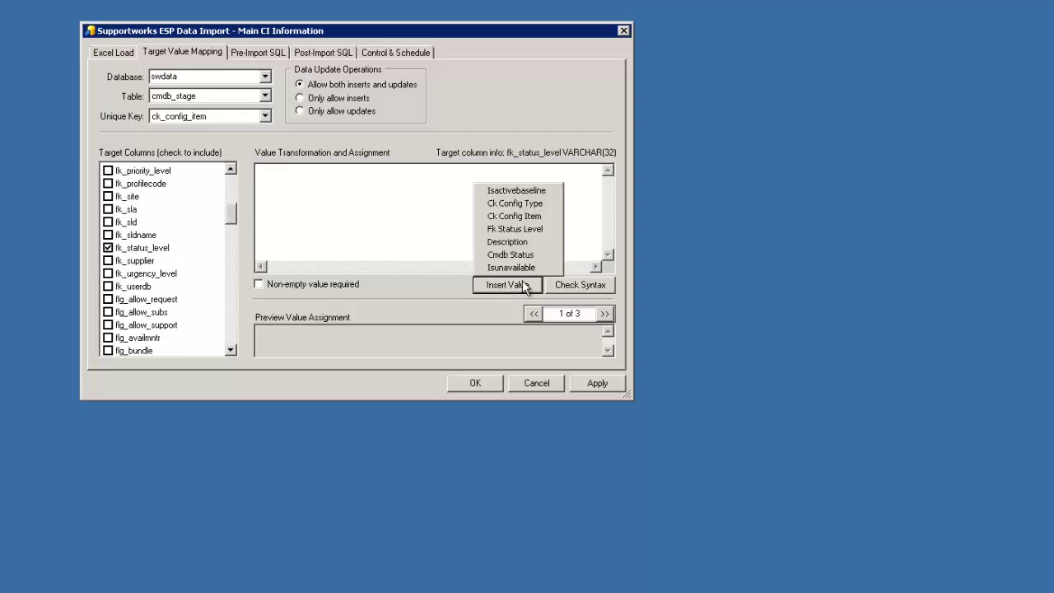
click(550, 230)
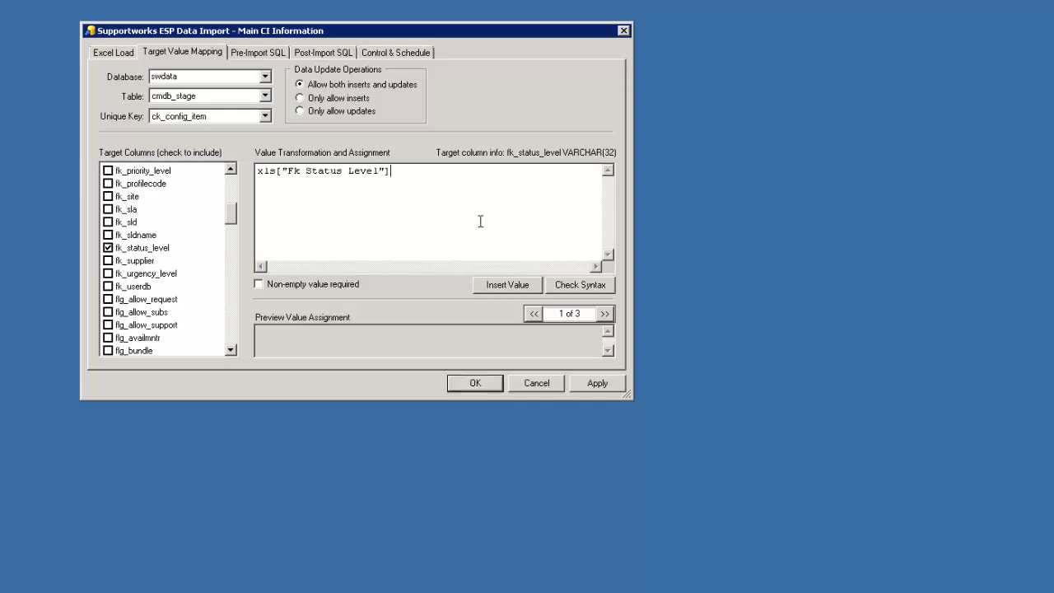
Step: Check the syntax of the fk_status_level assignment and preview its value for the spreadsheet records
click(579, 284)
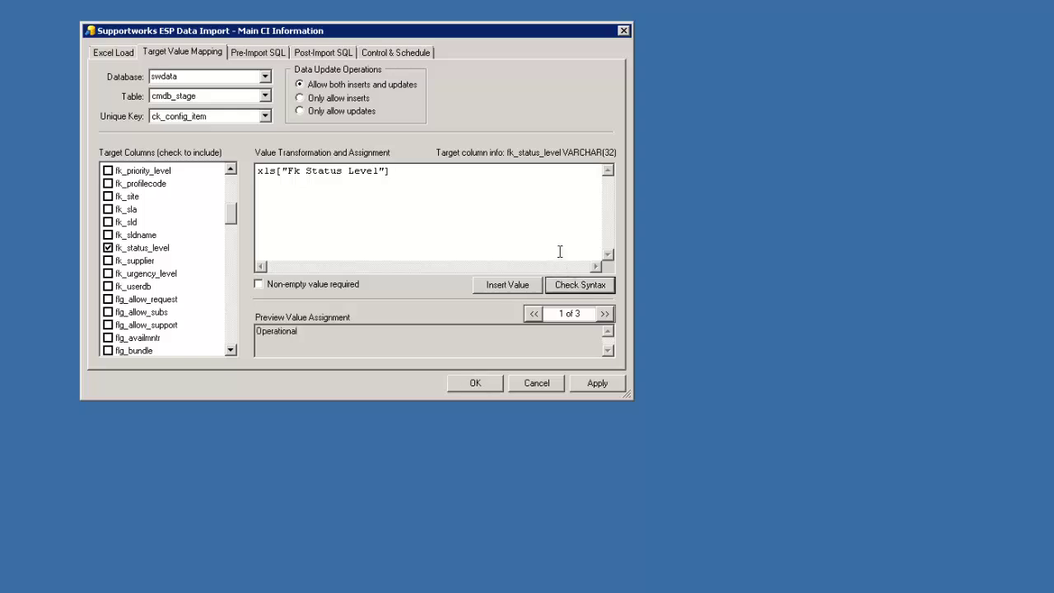
click(604, 314)
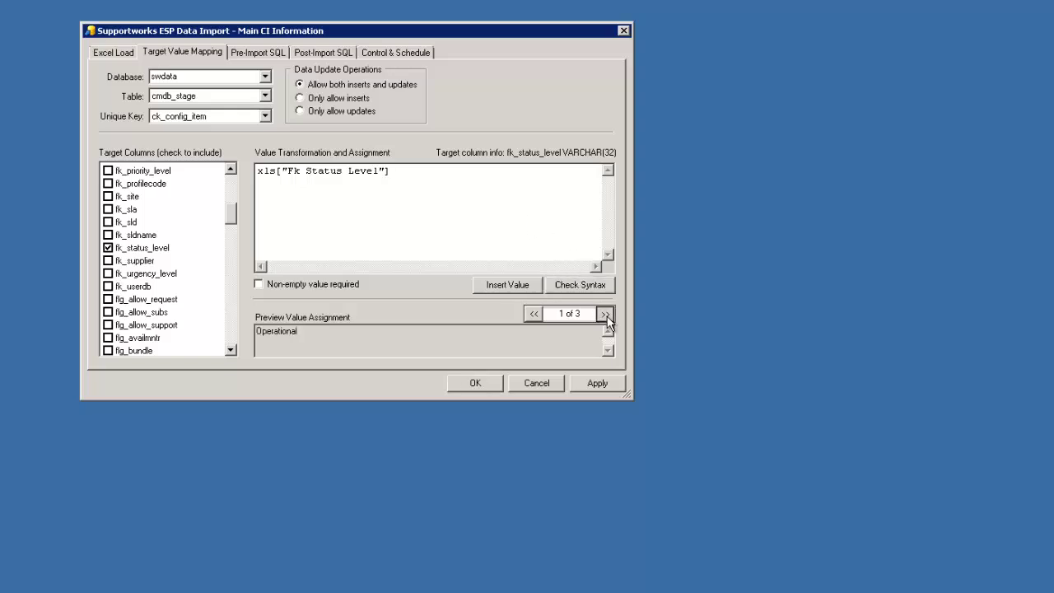
click(531, 314)
click(429, 199)
Step: Include the target column companyname, assign it the fixed value 'TestOrg' and check the syntax
drag(235, 208, 231, 258)
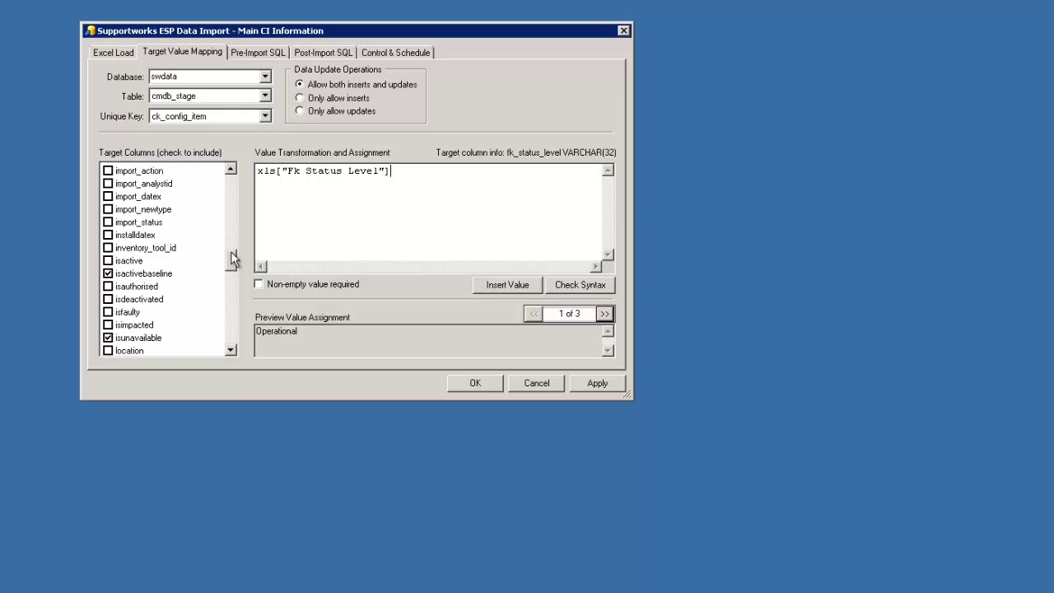
drag(230, 252, 230, 186)
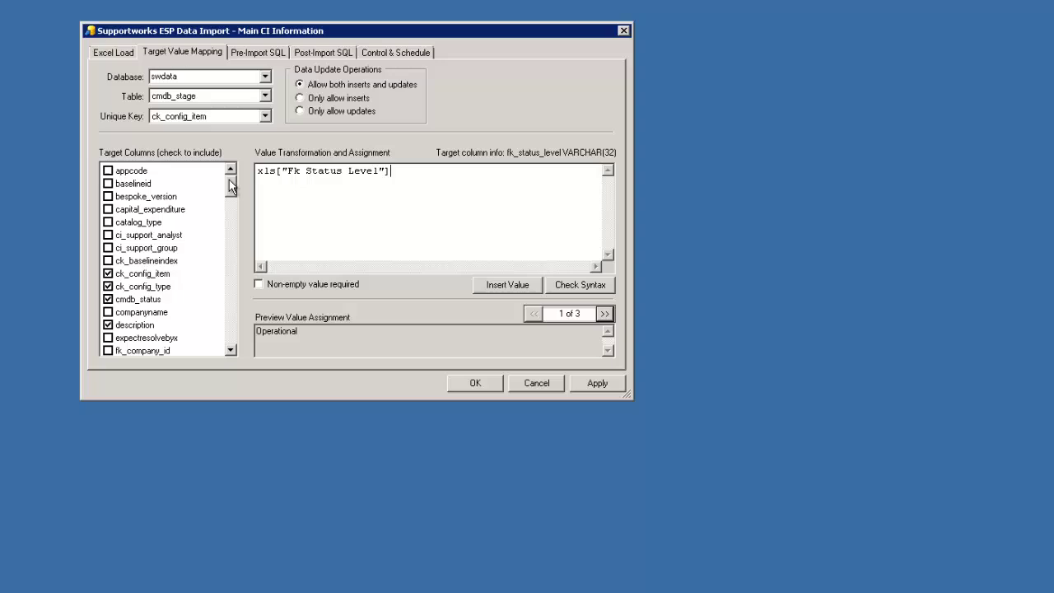
click(121, 313)
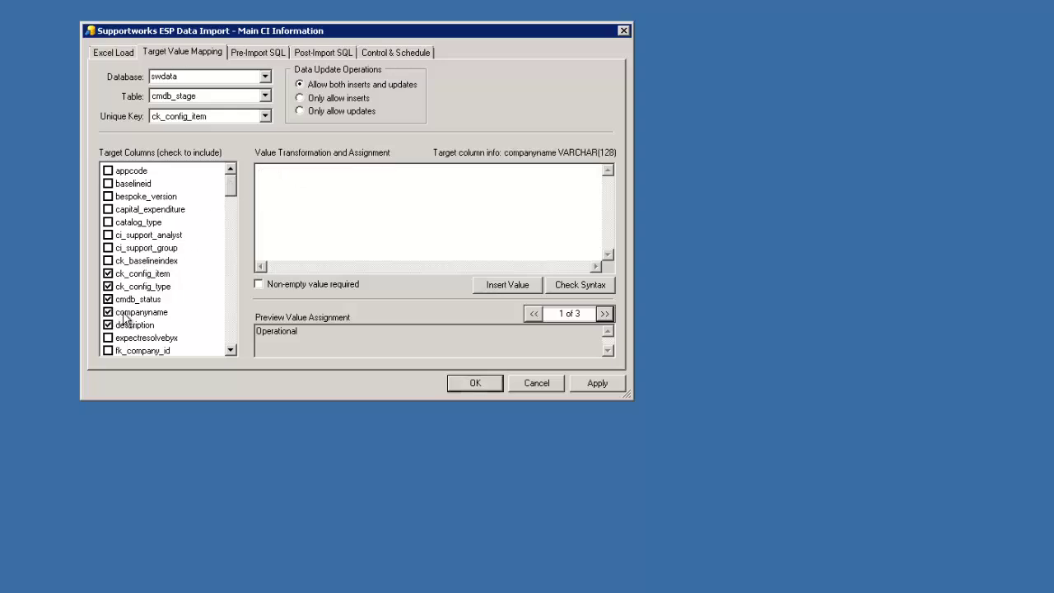
click(332, 228)
text('TestOrg')
click(566, 288)
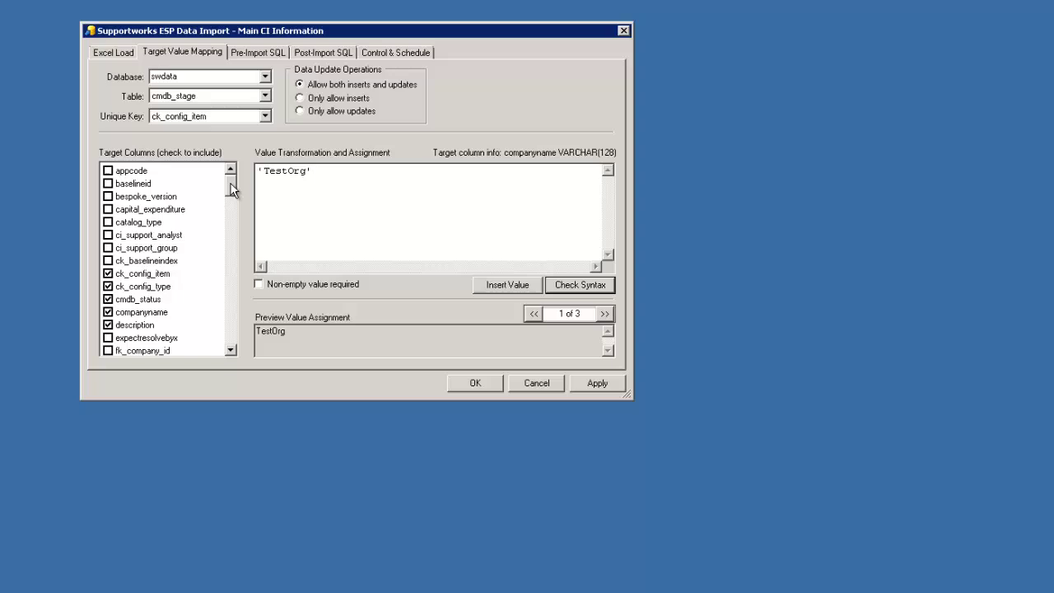
Step: Include the target column fk_company_id with the fixed value 'TestOrg', check its syntax and apply the mapping
mouse_move(231, 185)
mouse_down()
mouse_move(230, 200)
mouse_move(217, 205)
mouse_move(233, 198)
mouse_move(229, 271)
mouse_move(231, 203)
mouse_up()
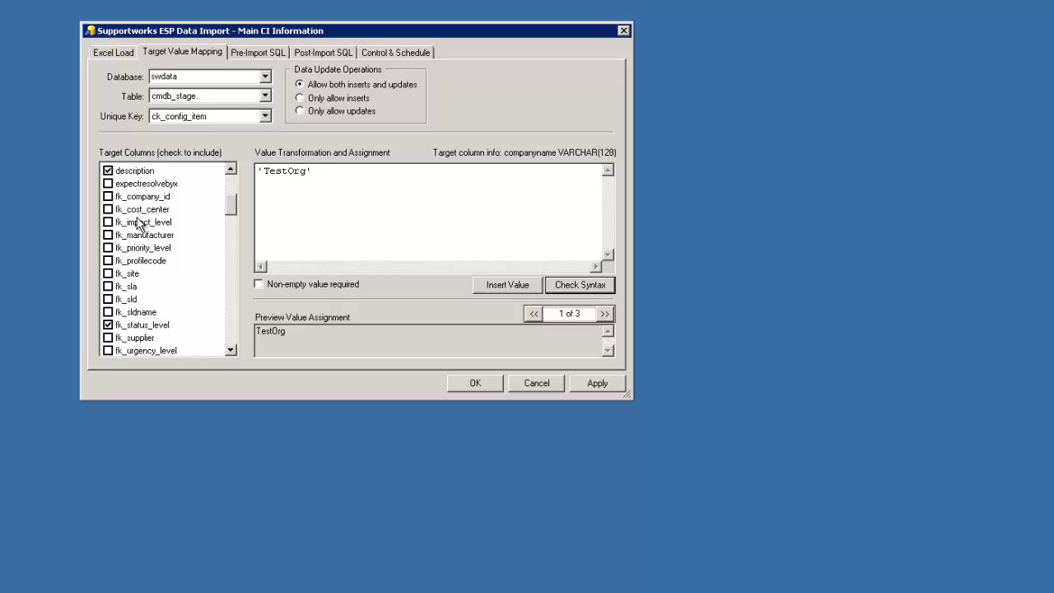
click(108, 196)
click(352, 223)
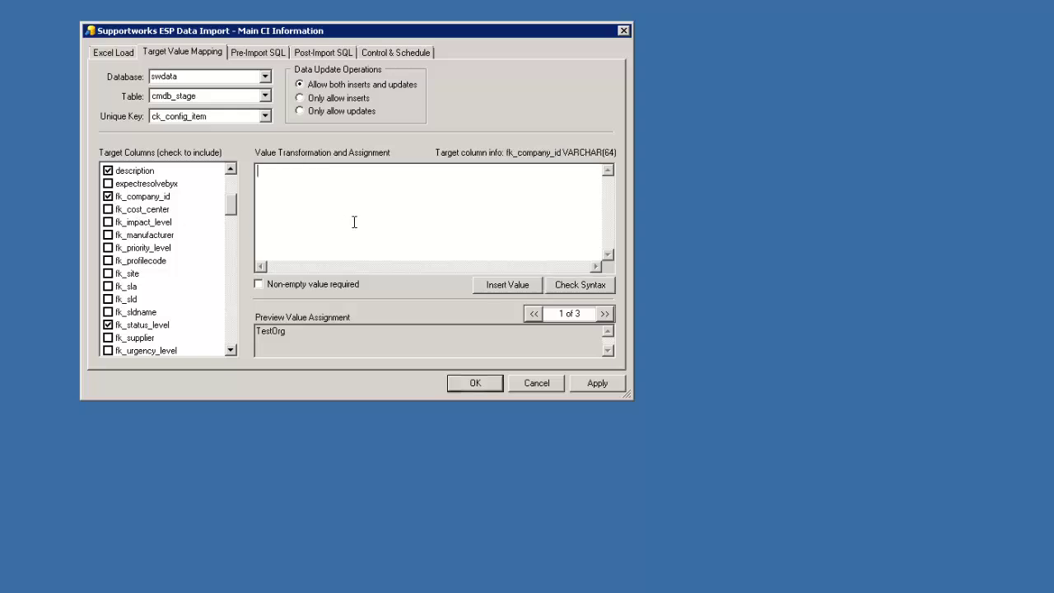
text('TestOrg')
click(572, 284)
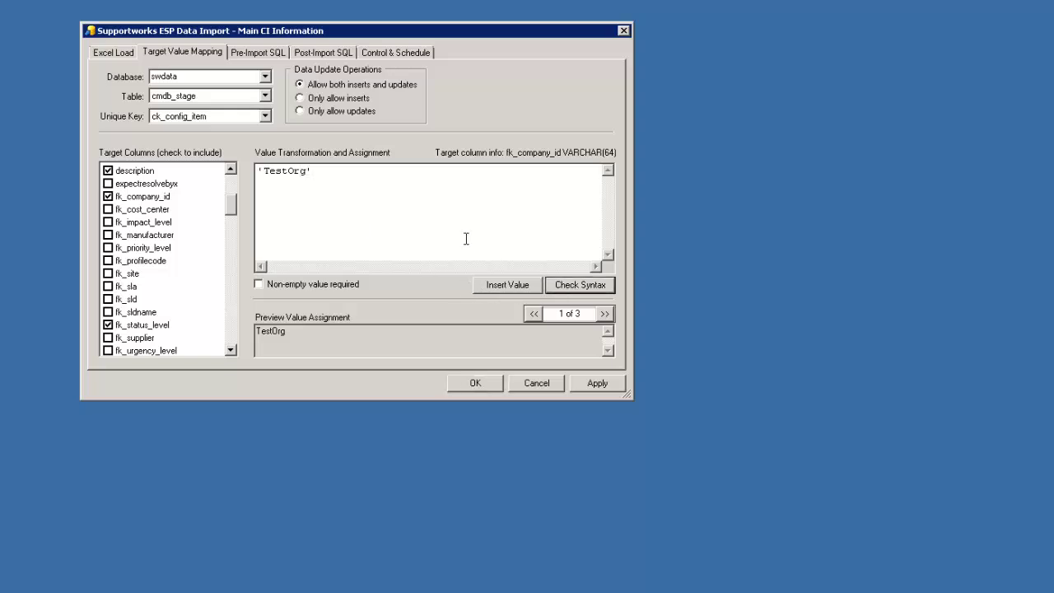
click(418, 227)
click(598, 384)
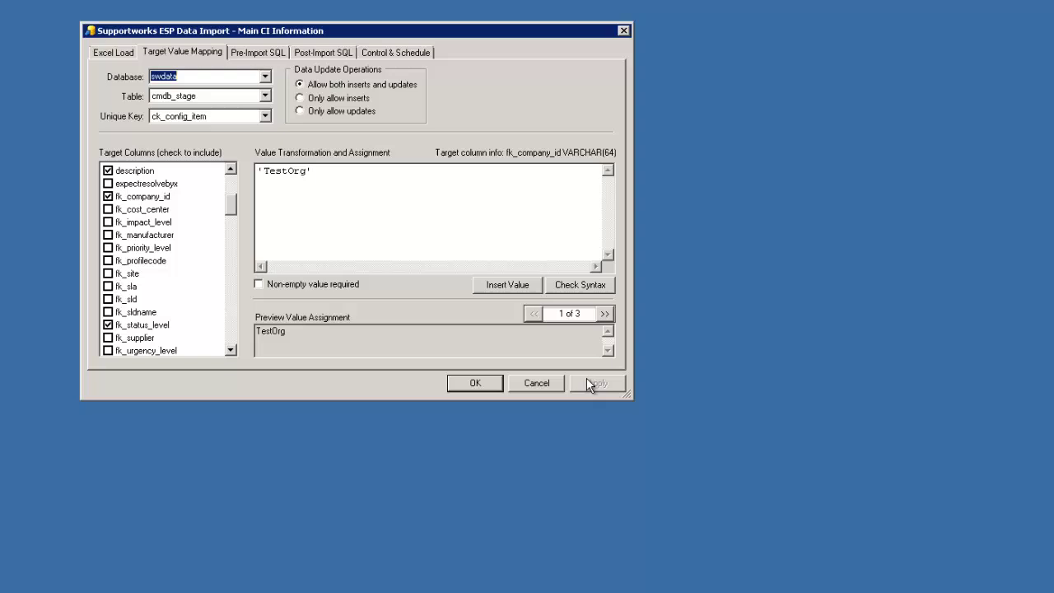
Step: Review the SQL editors for statements that run before and after the import
click(338, 210)
click(262, 54)
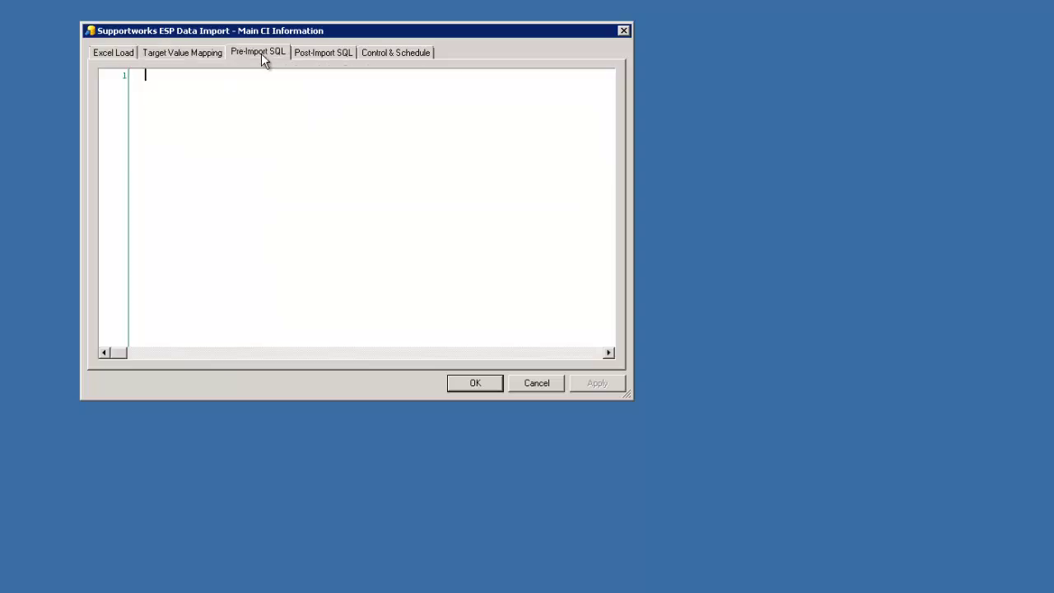
click(317, 54)
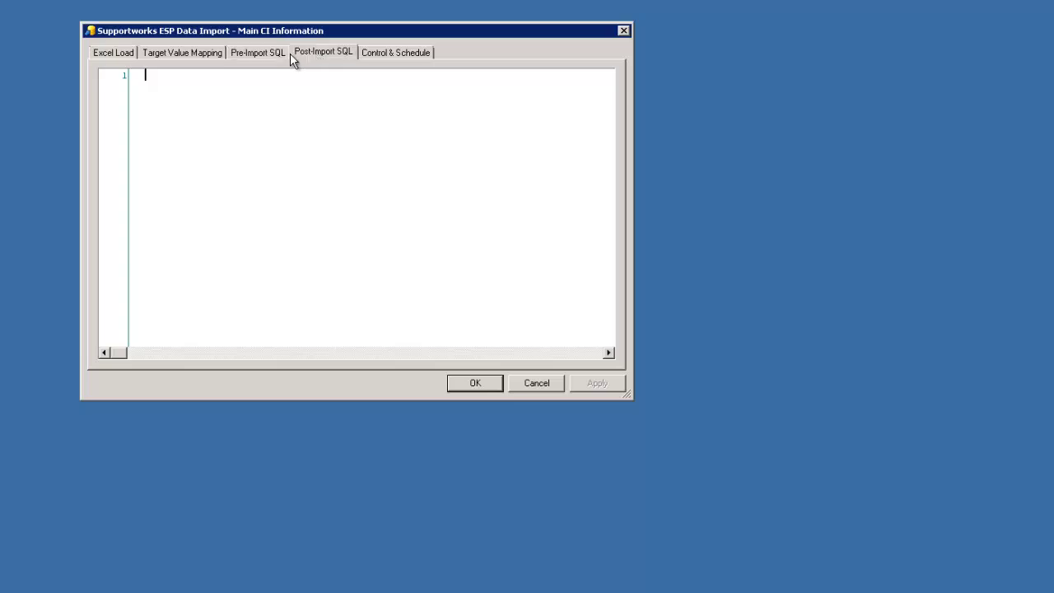
click(277, 54)
click(326, 54)
click(279, 53)
click(313, 53)
Step: Run the Main CI Information import manually and dismiss the progress report
click(395, 54)
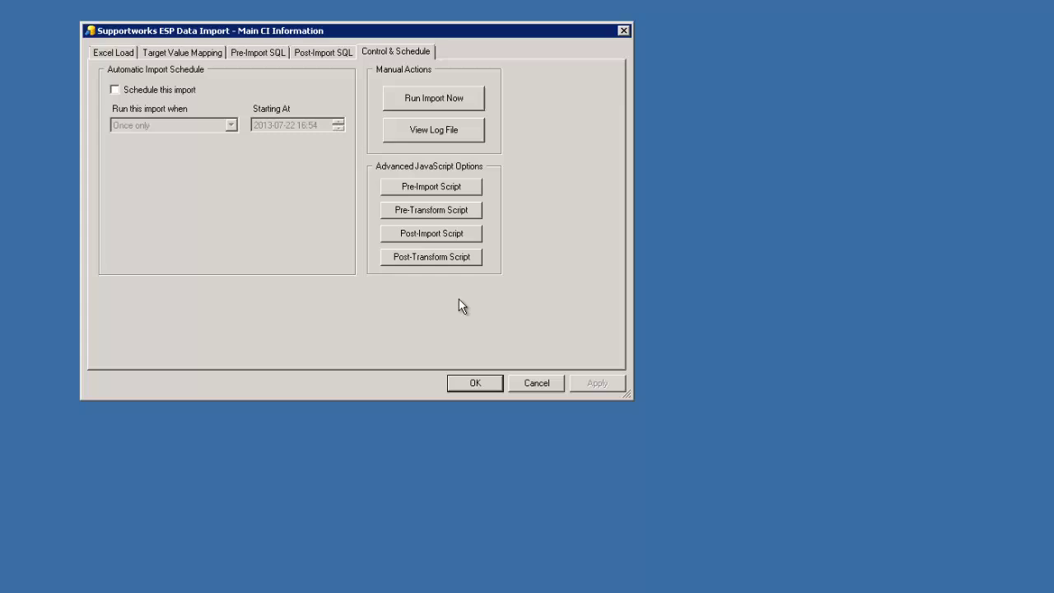
click(417, 103)
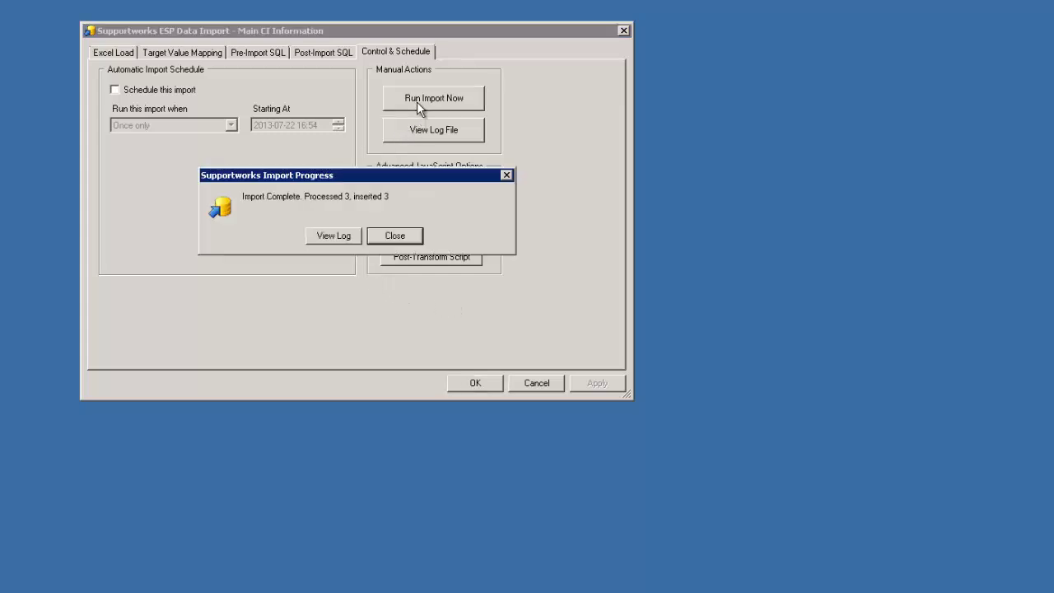
click(408, 234)
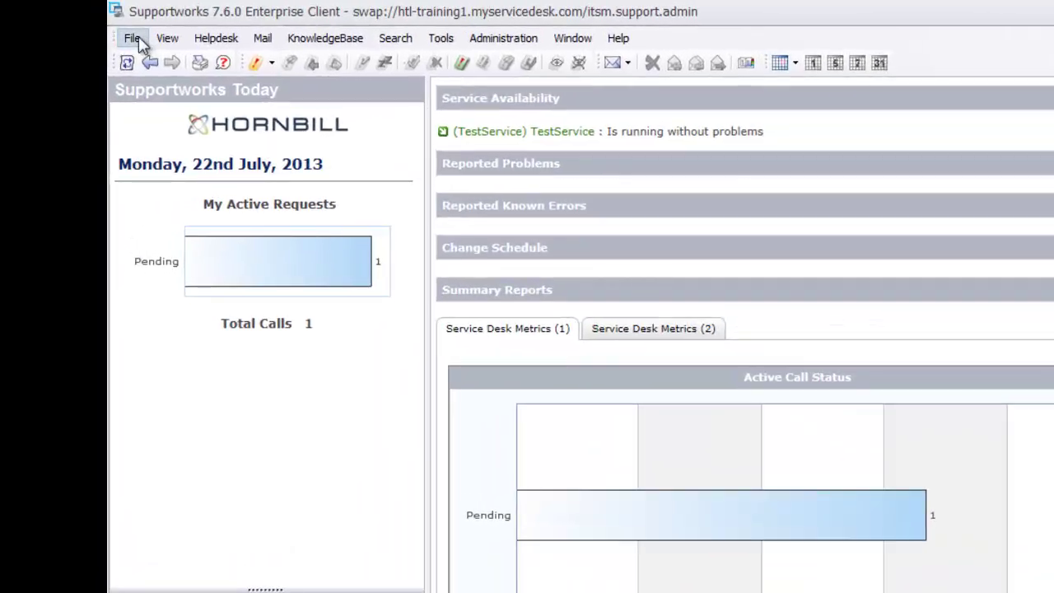
Step: Switch to the Supportworks Enterprise Client, open the staged items of the CMDB configuration items and search without criteria
click(138, 41)
mouse_move(254, 269)
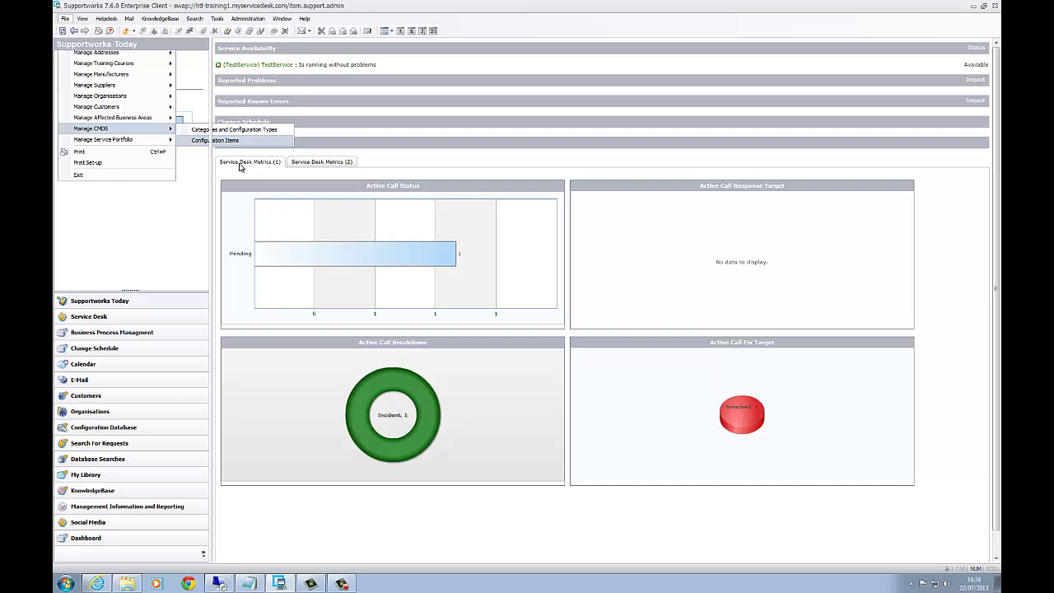
key(Return)
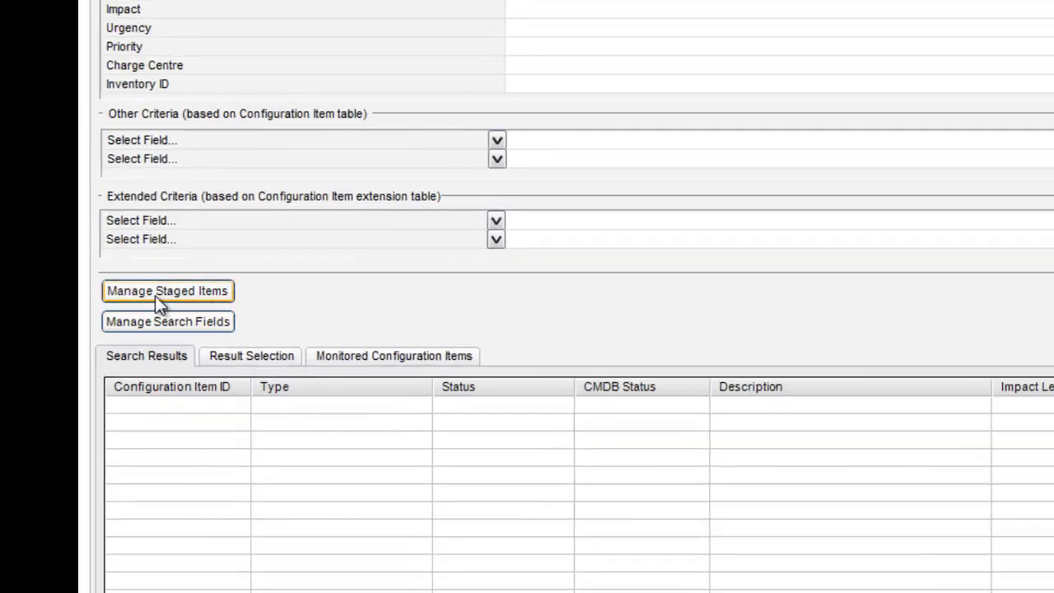
click(159, 298)
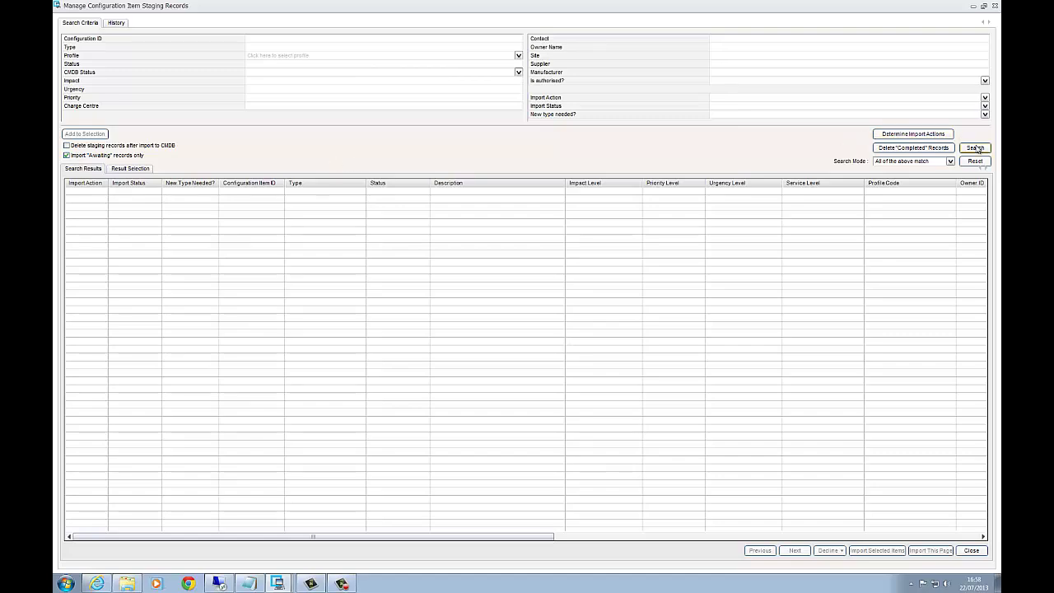
click(975, 148)
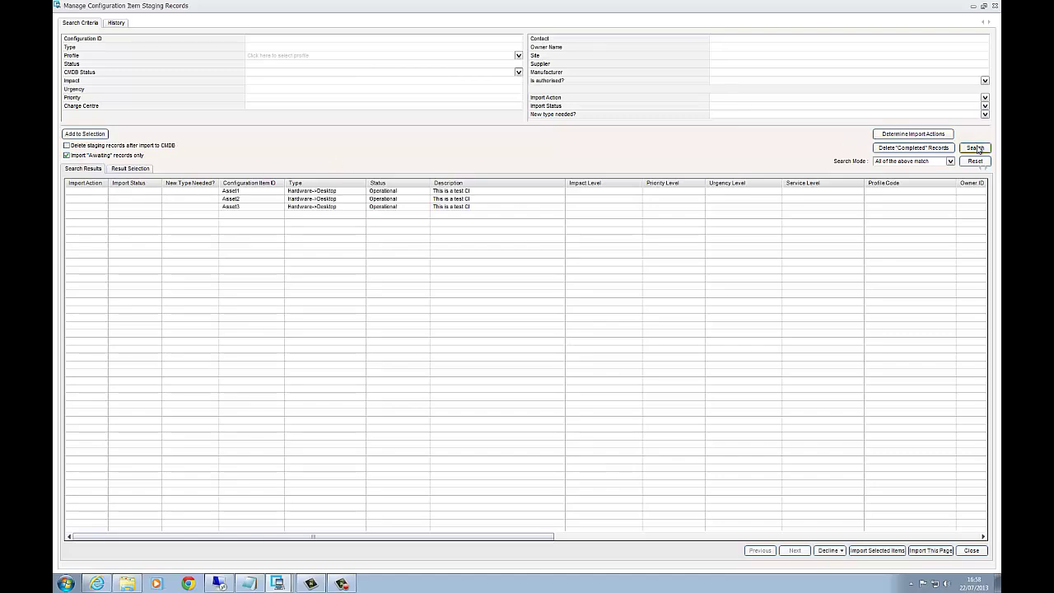
Step: Examine the staged records Asset1, Asset2 and Asset3 and their field values in the search results
click(256, 198)
click(246, 206)
click(241, 199)
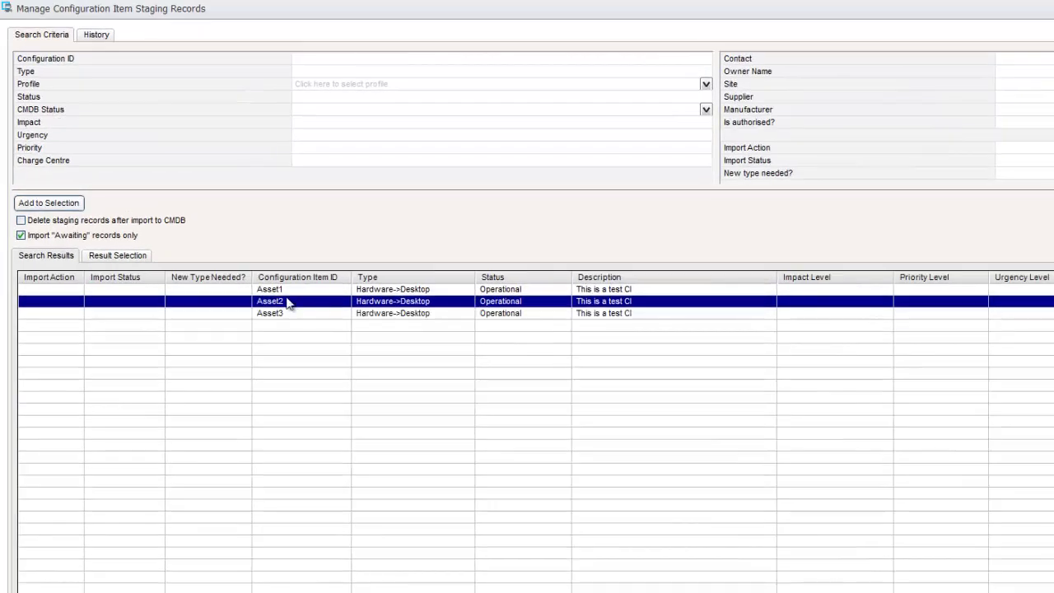
click(305, 289)
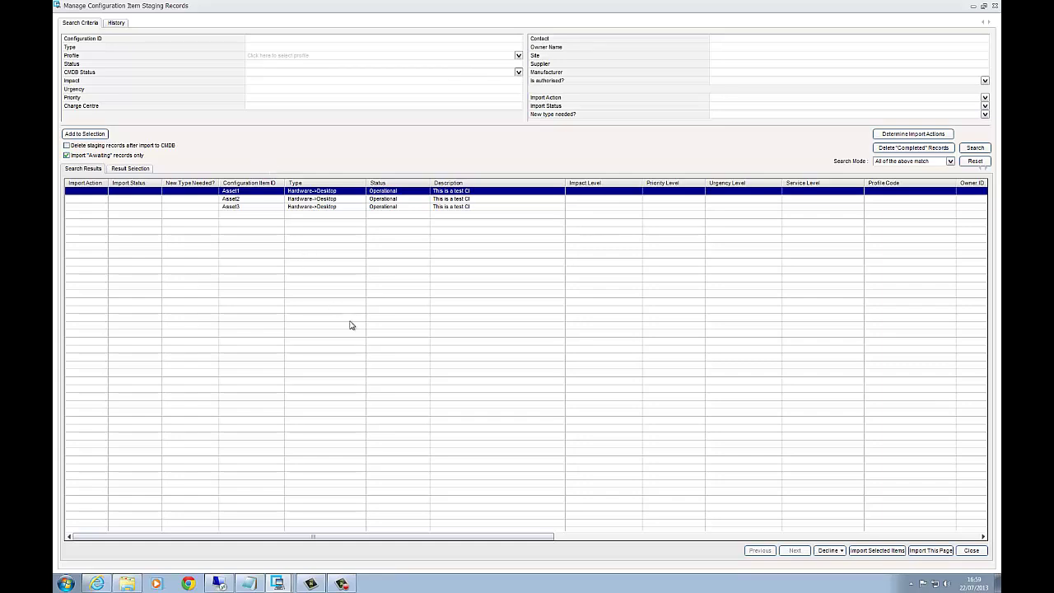
drag(449, 537, 416, 527)
Step: Decline the staged record Asset3 with the rejection reason "Mistake"
click(245, 207)
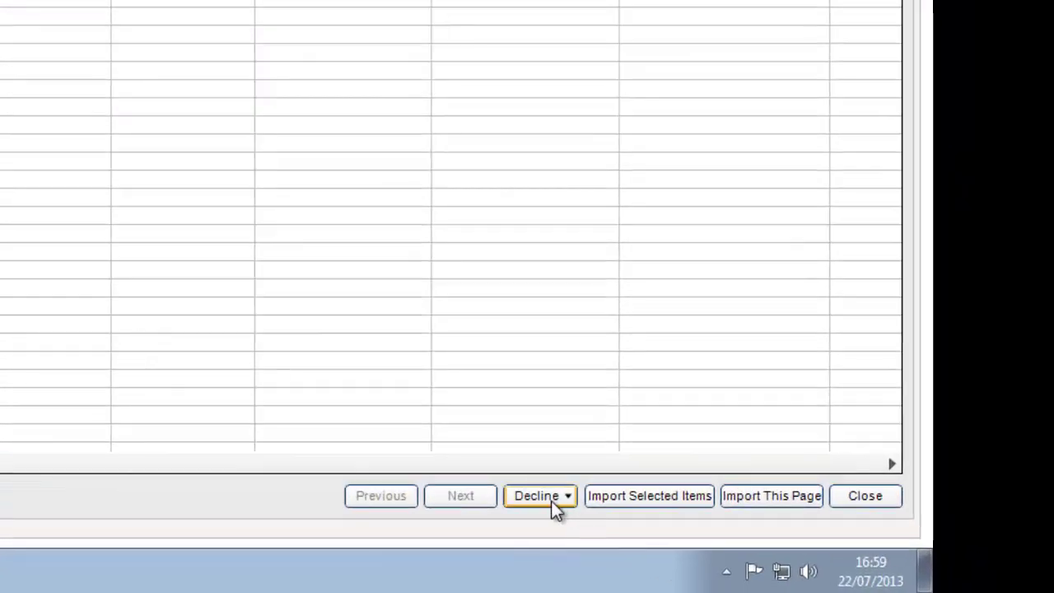
click(549, 502)
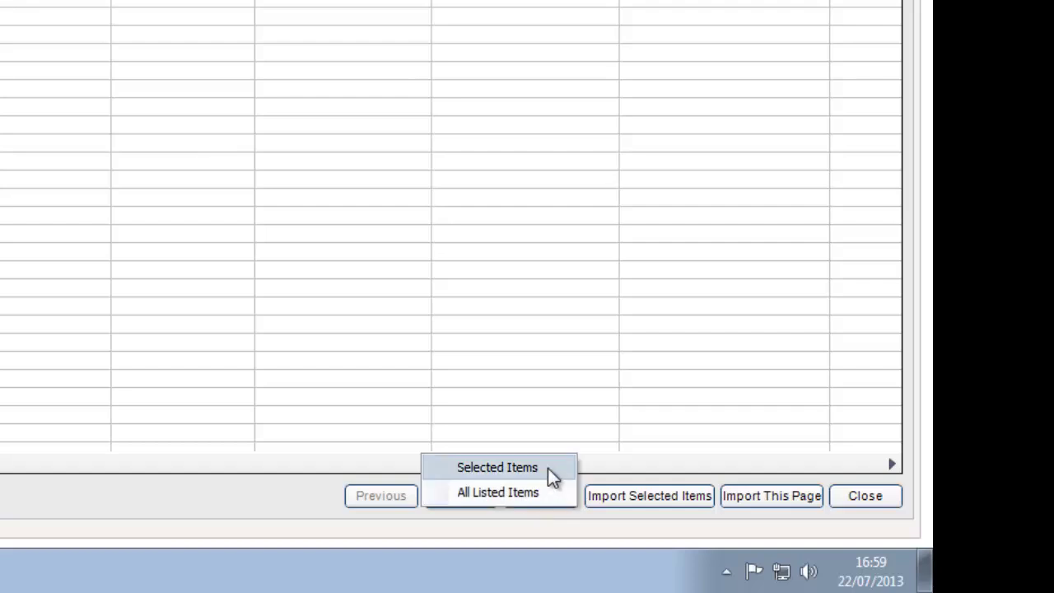
click(547, 467)
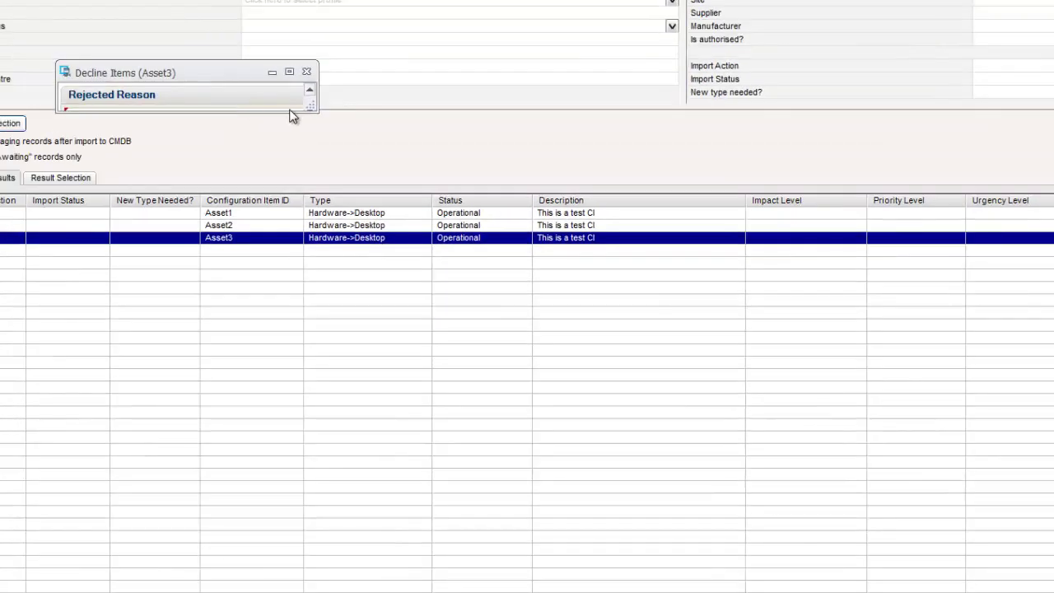
drag(307, 108, 620, 406)
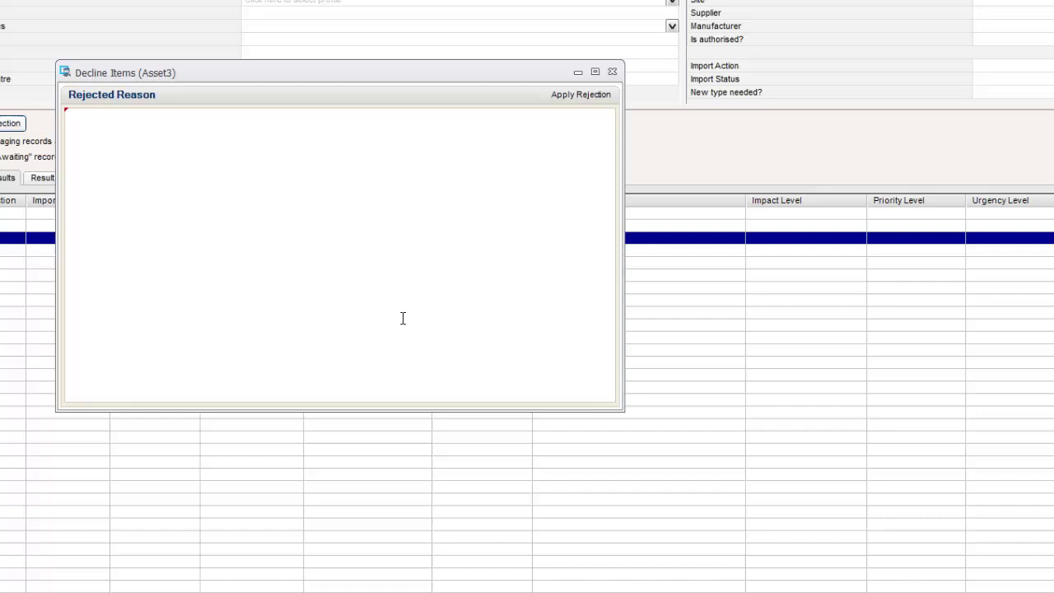
click(402, 326)
text(Mistake)
click(574, 97)
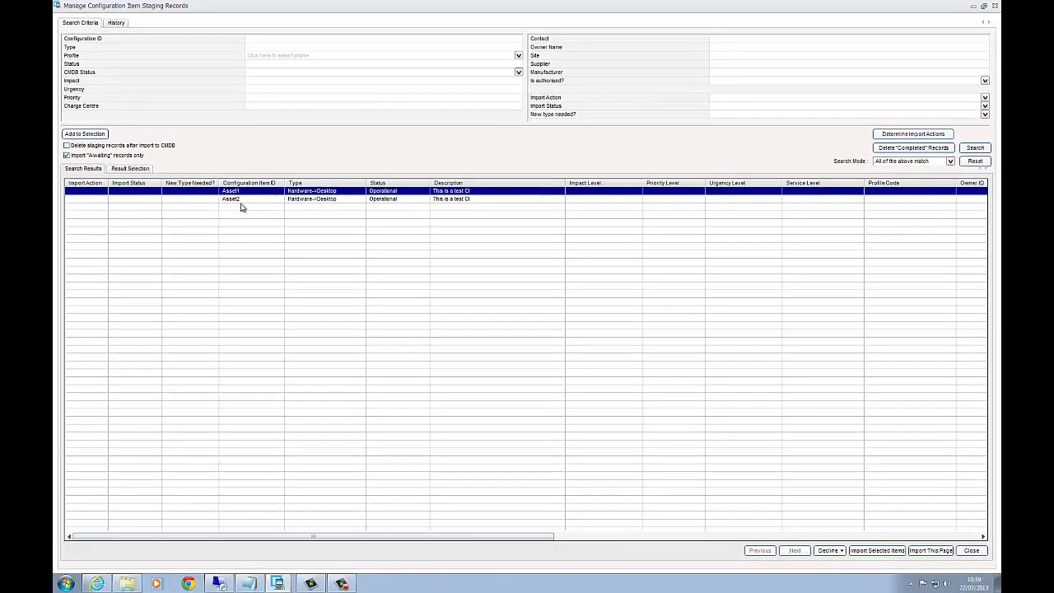
Step: Determine the import actions for the remaining staged records and check the process in the history
click(248, 227)
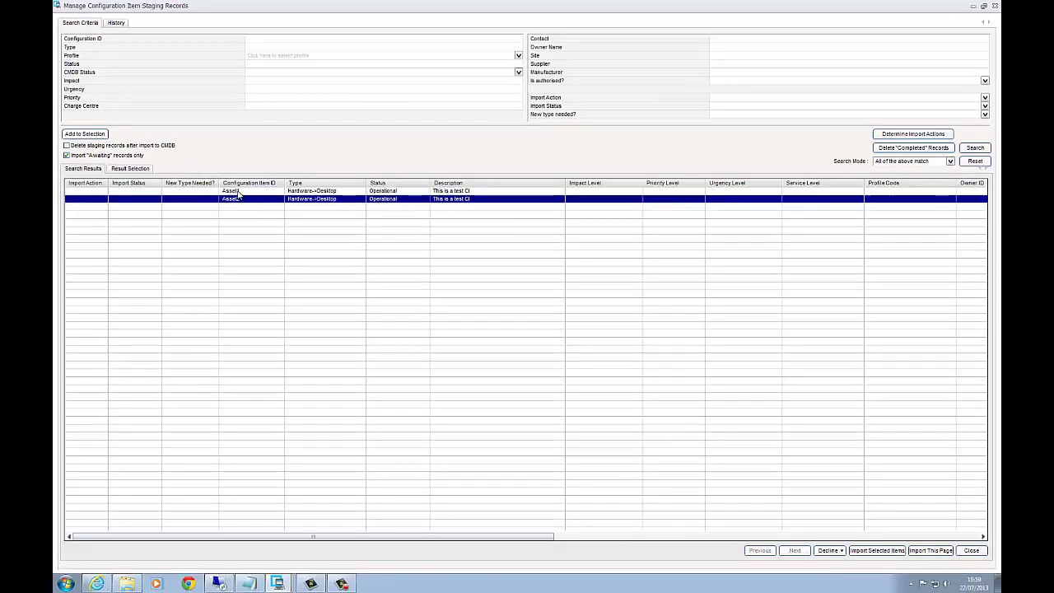
click(242, 193)
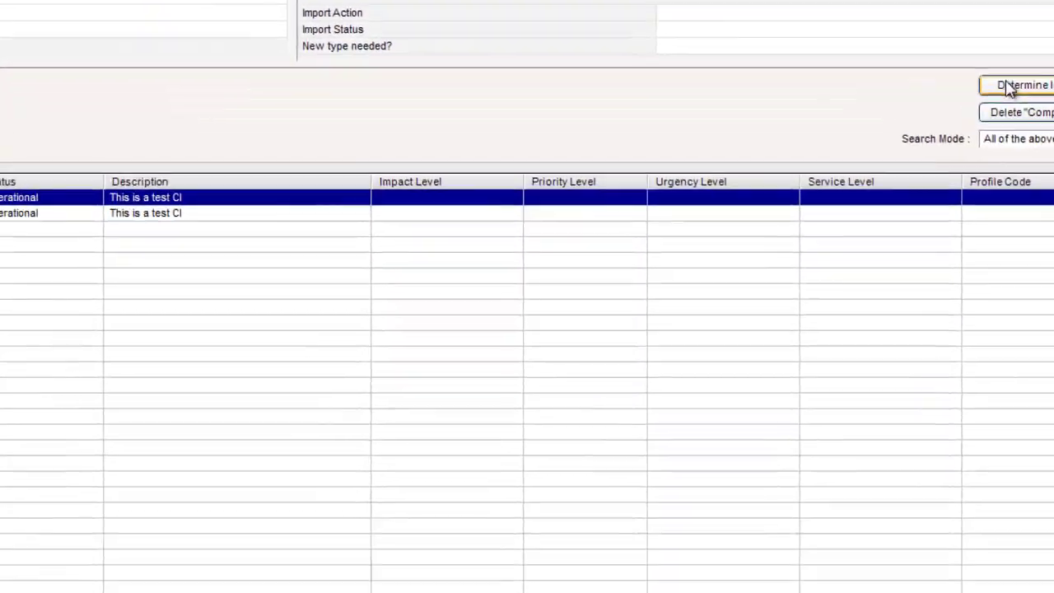
click(780, 237)
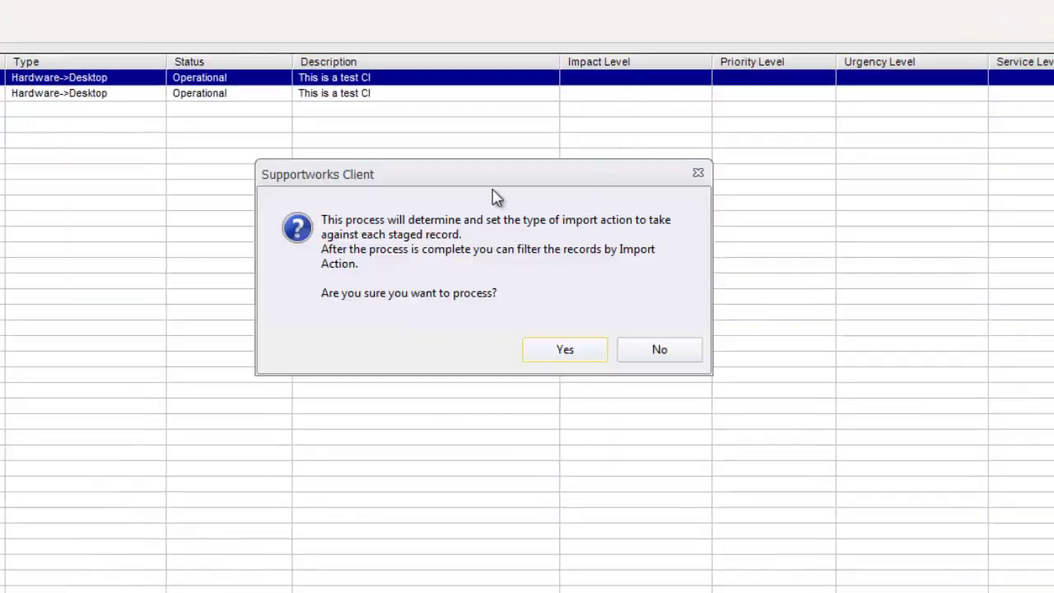
drag(491, 183, 395, 188)
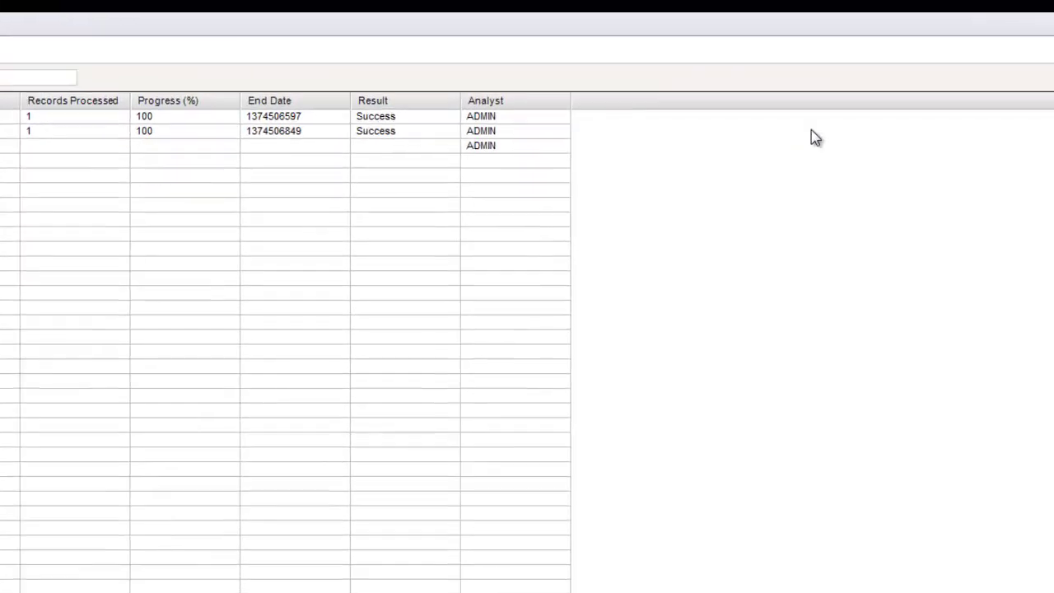
click(988, 89)
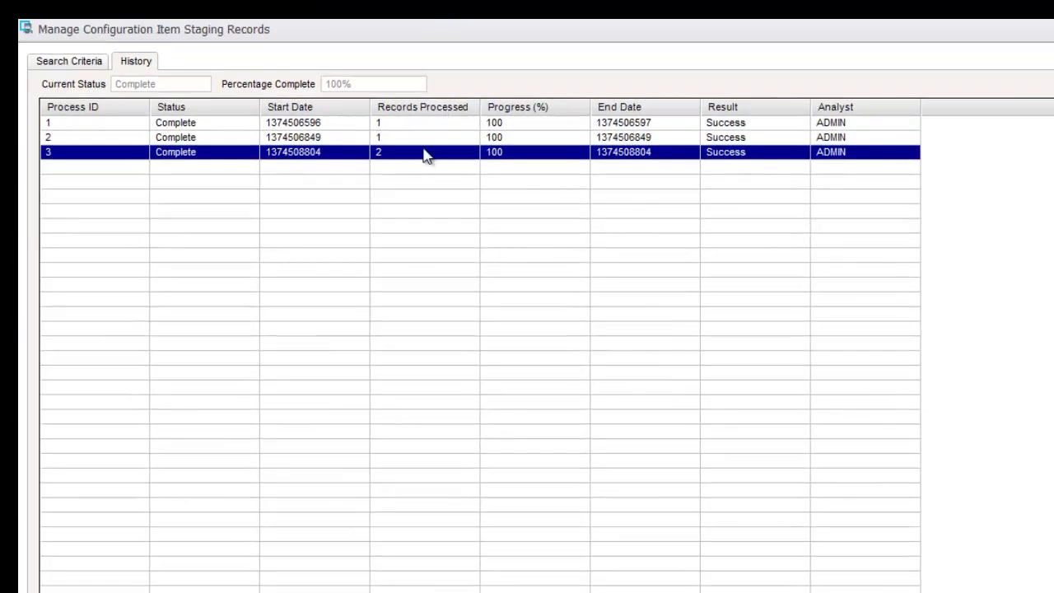
Step: Search the staging records again and examine the import action and import status of Asset1 and Asset2
click(64, 62)
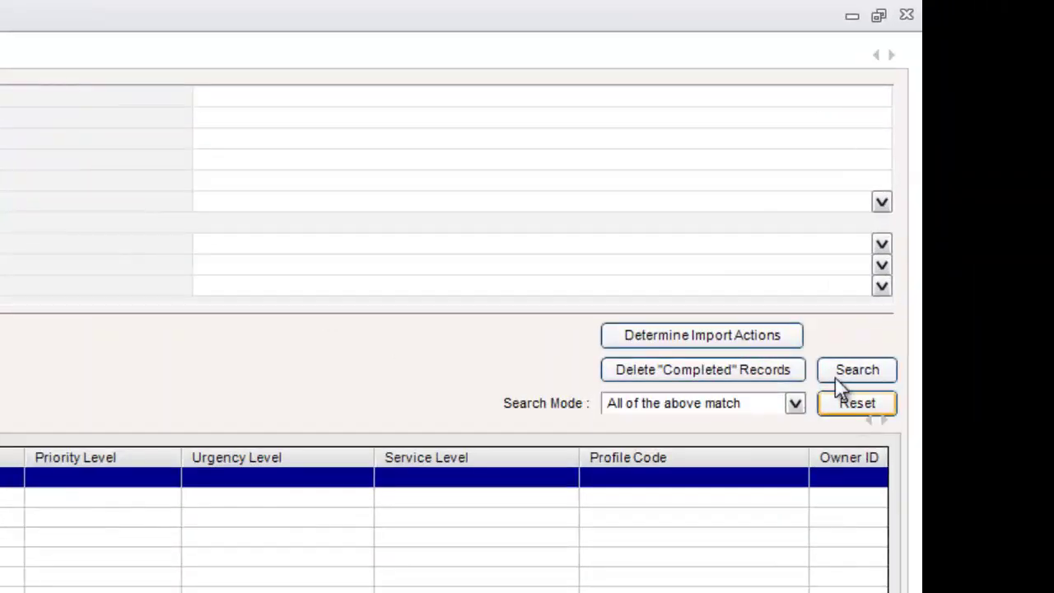
click(947, 194)
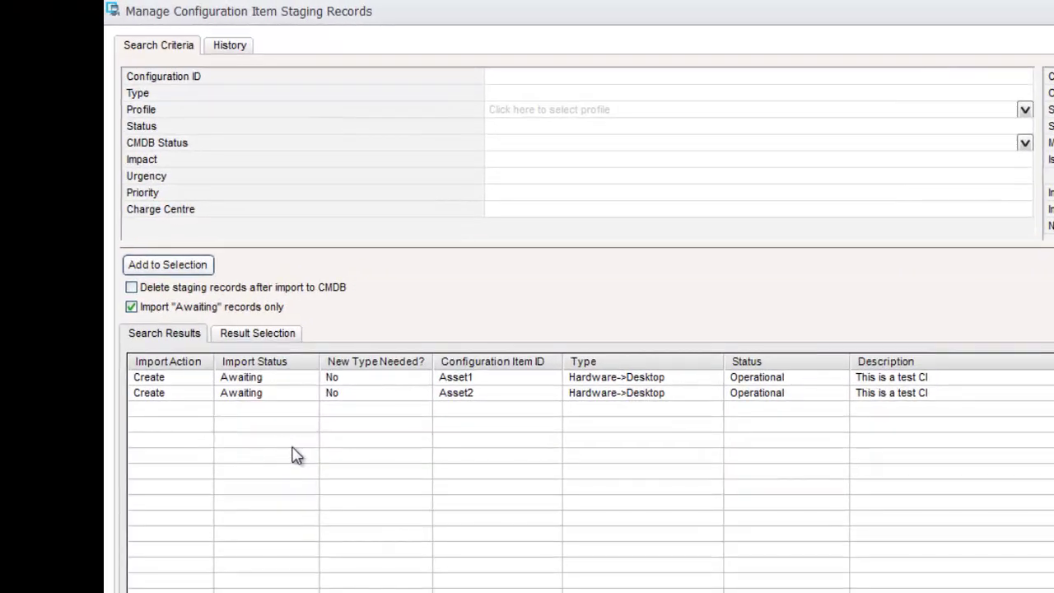
click(174, 379)
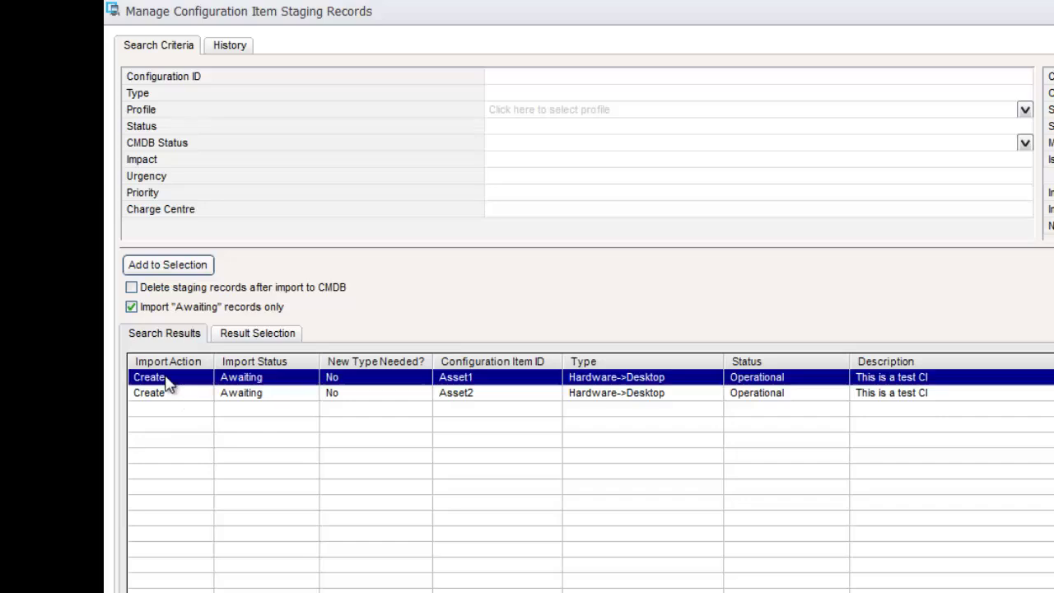
click(163, 392)
click(160, 384)
Step: Import only the staged record Asset2 into the CMDB and dismiss the completion message
click(166, 396)
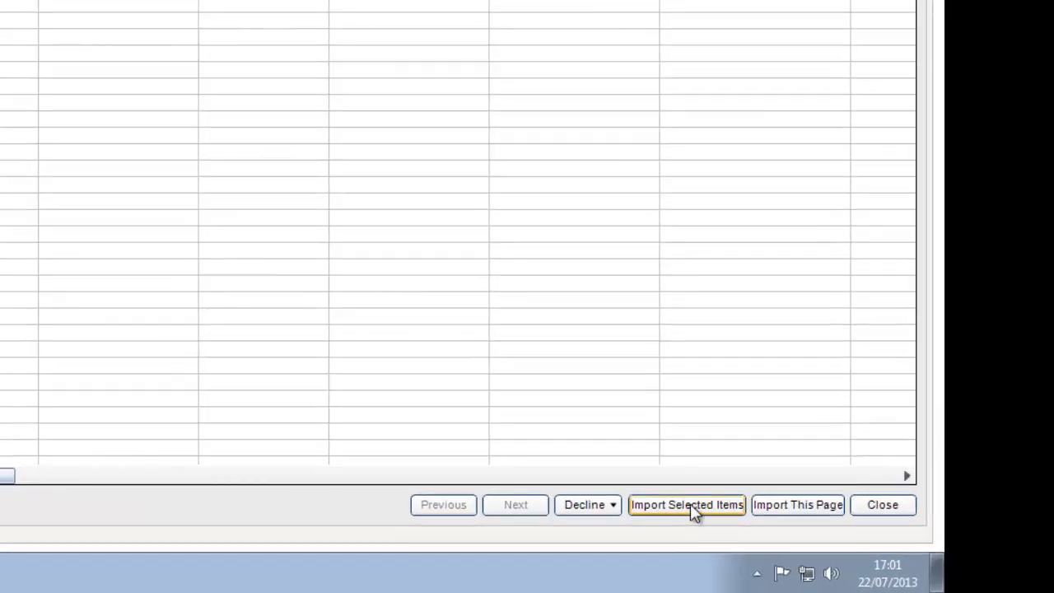
click(828, 538)
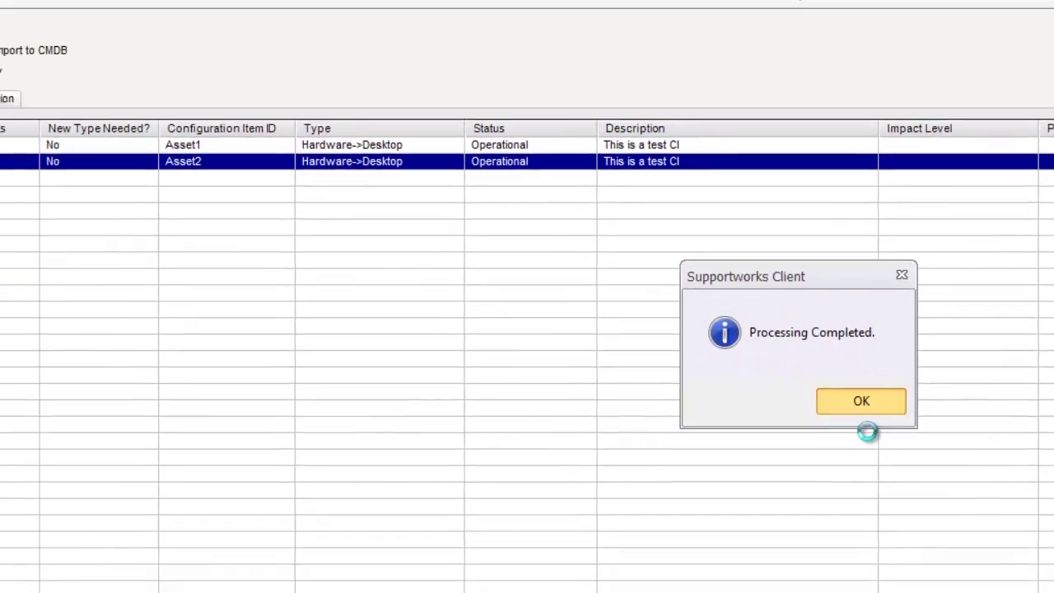
click(861, 401)
Step: Import the staged record Asset1 into the CMDB and check its import status
click(381, 144)
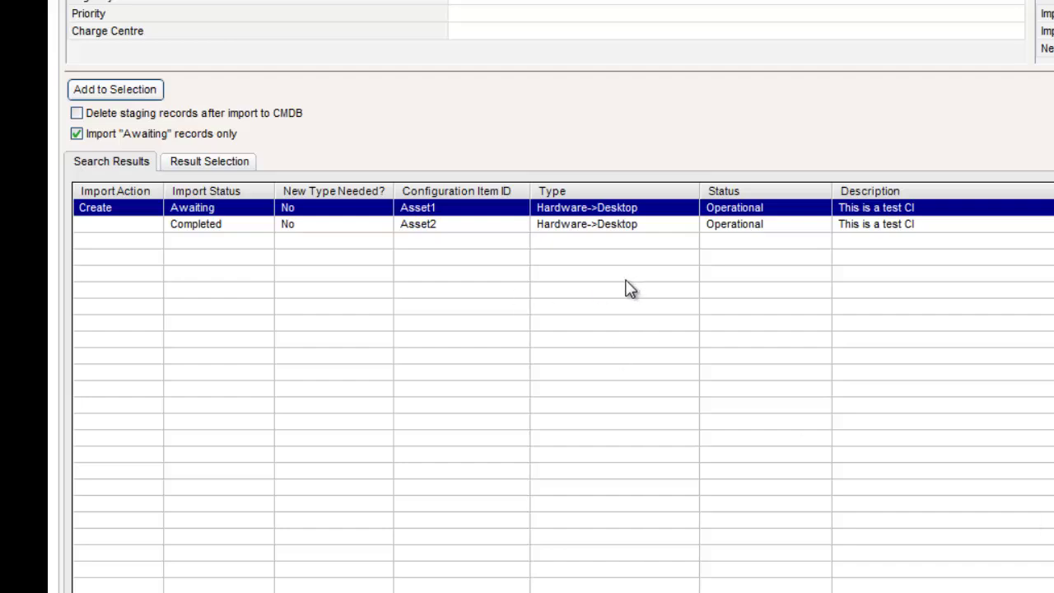
click(882, 553)
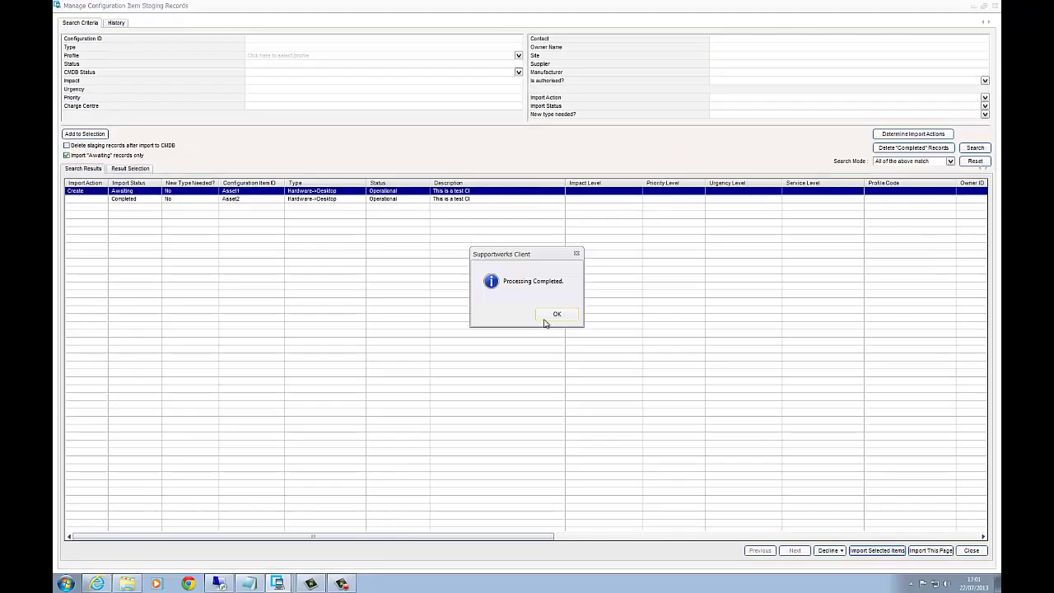
click(556, 313)
click(140, 191)
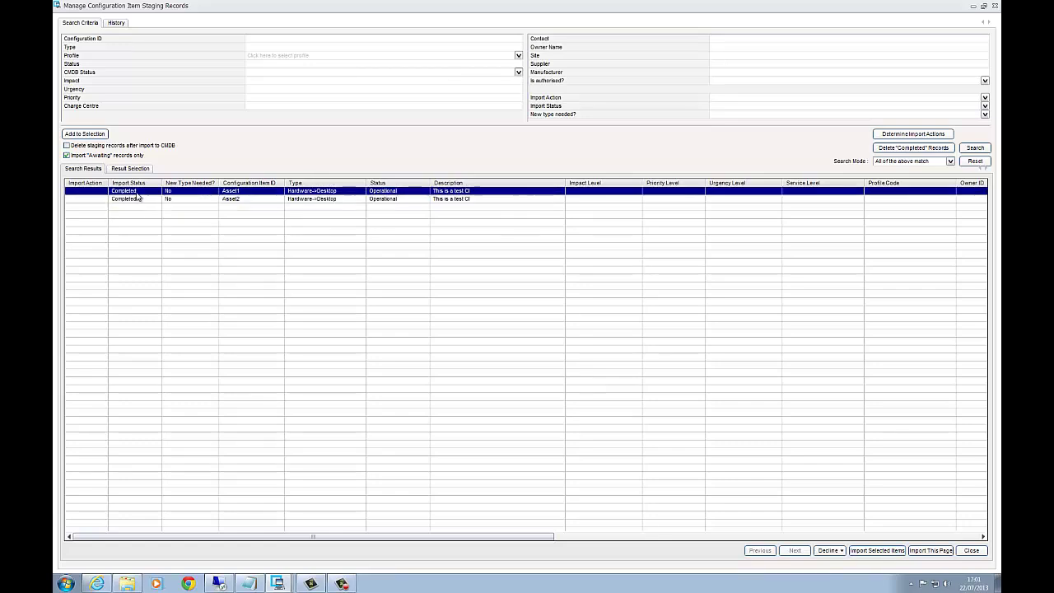
Step: Close the staging records, search the CMDB configuration items without criteria and open Asset1 from the results
click(994, 6)
click(966, 207)
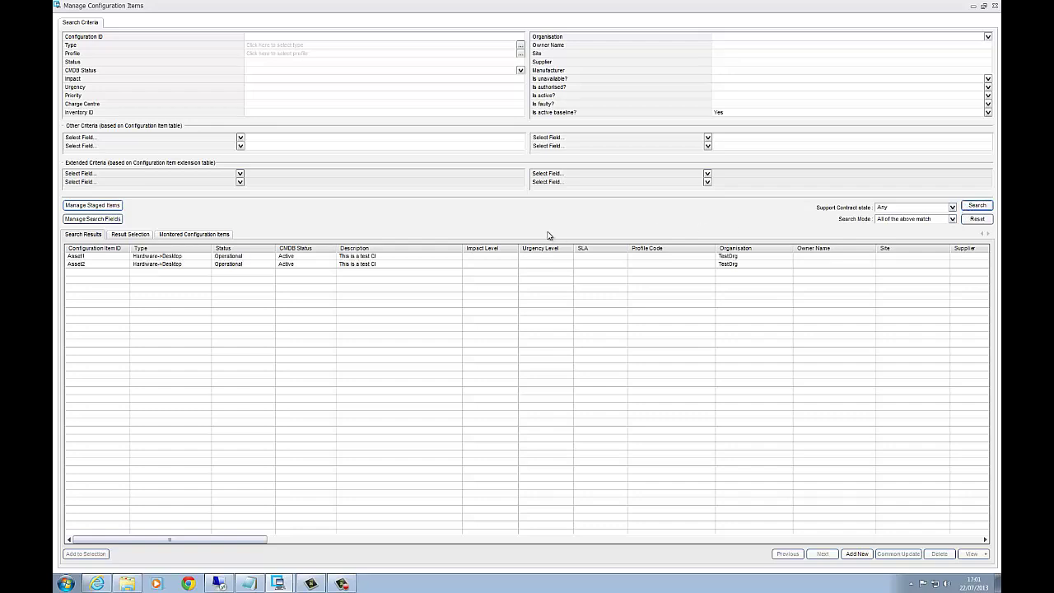
click(232, 257)
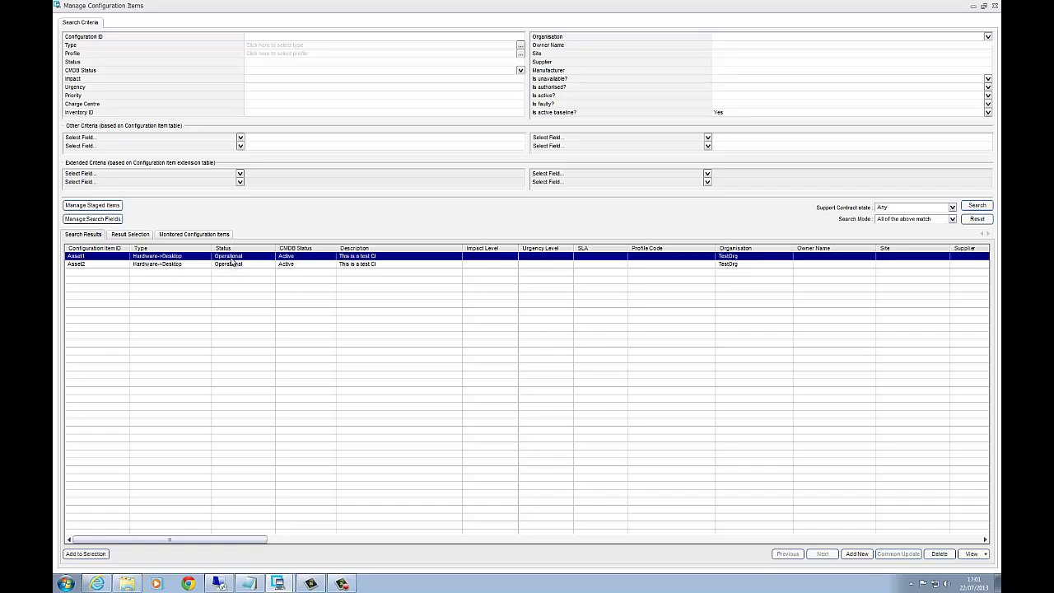
double_click(232, 257)
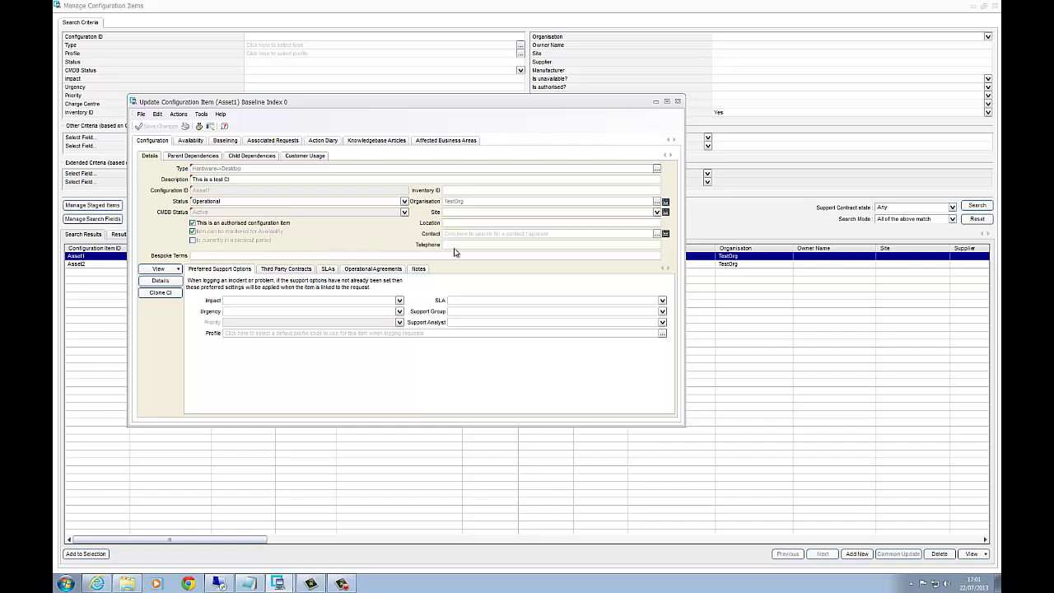
Step: Switch to the Supportworks ESP Data Import Manager, enable scheduling for the Main CI Information import and list the available run frequencies
click(199, 127)
click(497, 289)
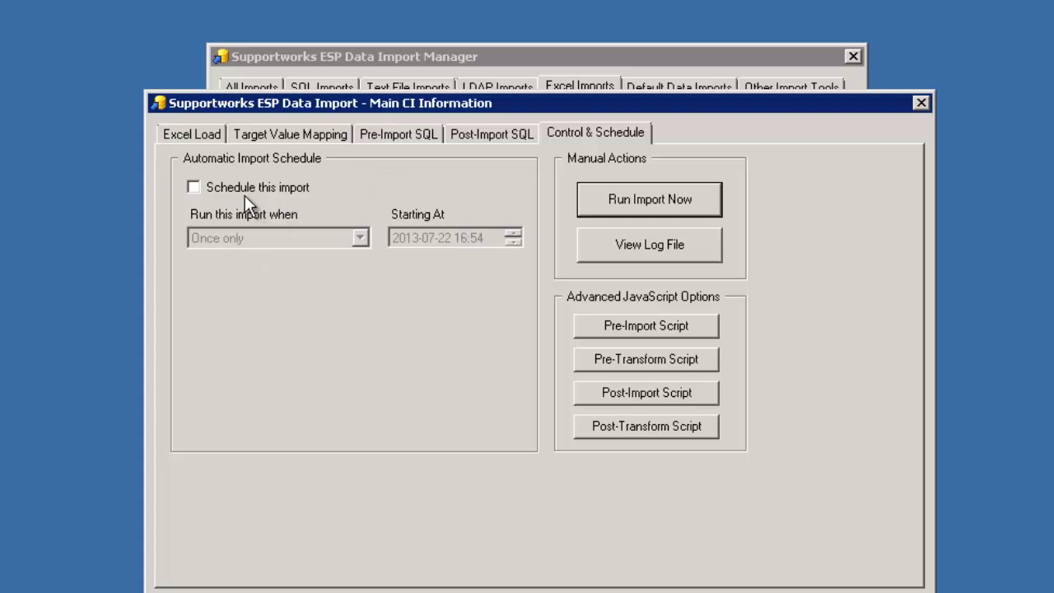
click(194, 188)
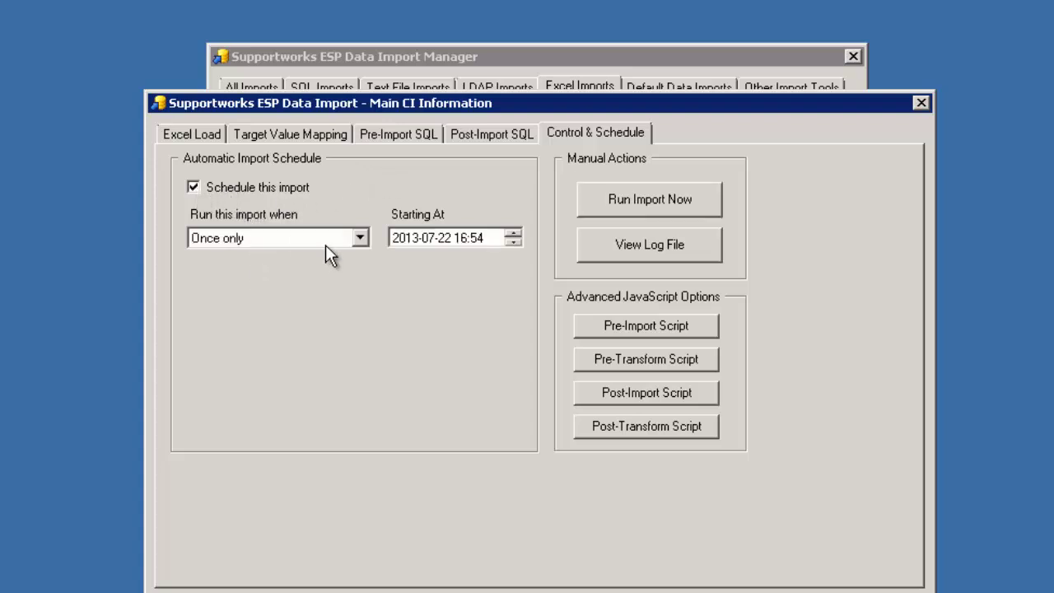
click(360, 238)
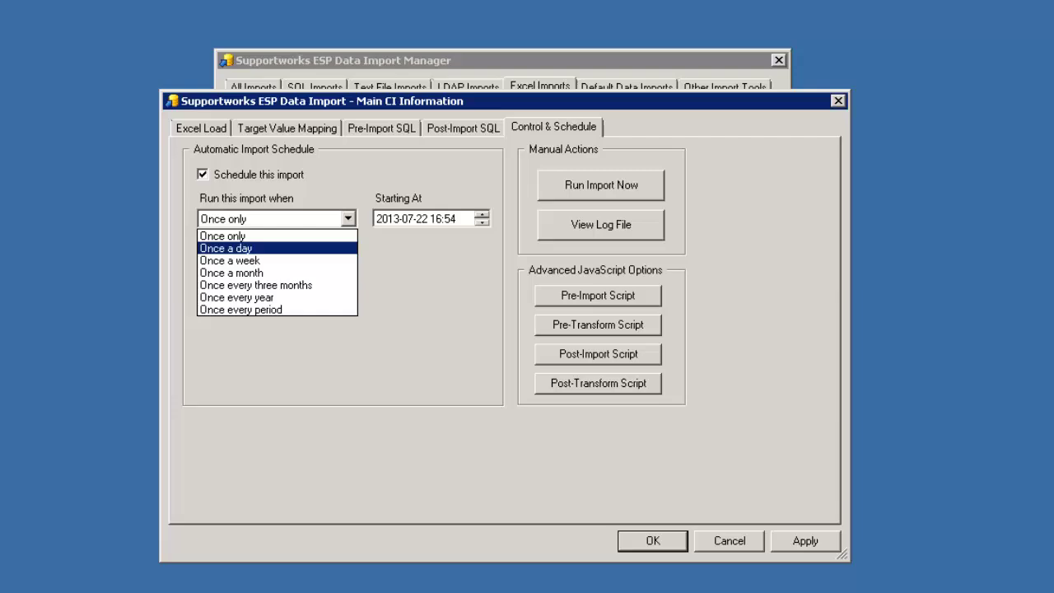
Step: Switch back to the Supportworks Enterprise Client and look through Asset1's parent dependencies and configuration details
click(624, 8)
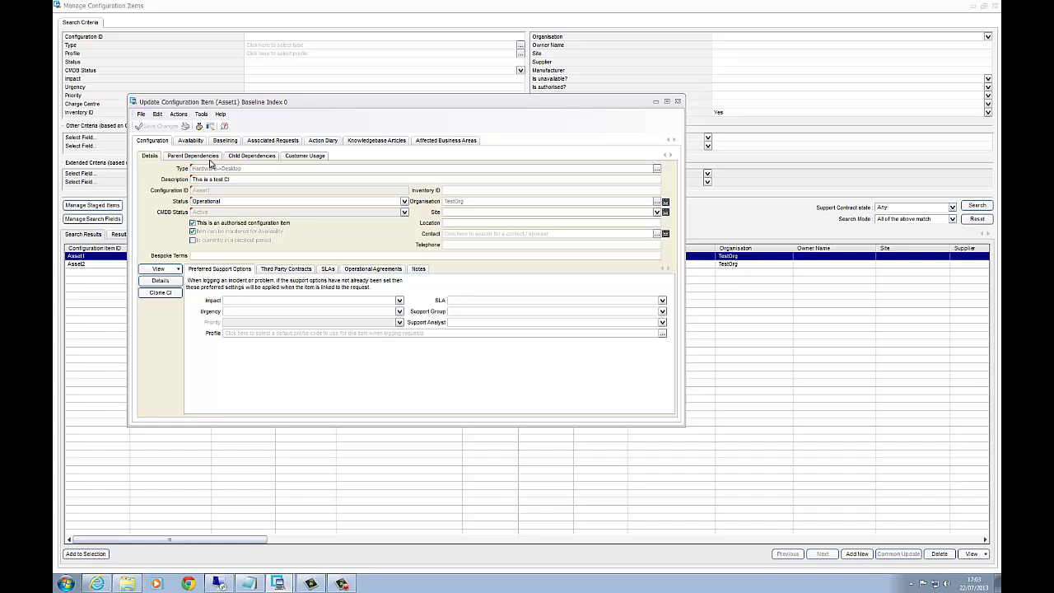
click(205, 158)
click(157, 157)
click(160, 144)
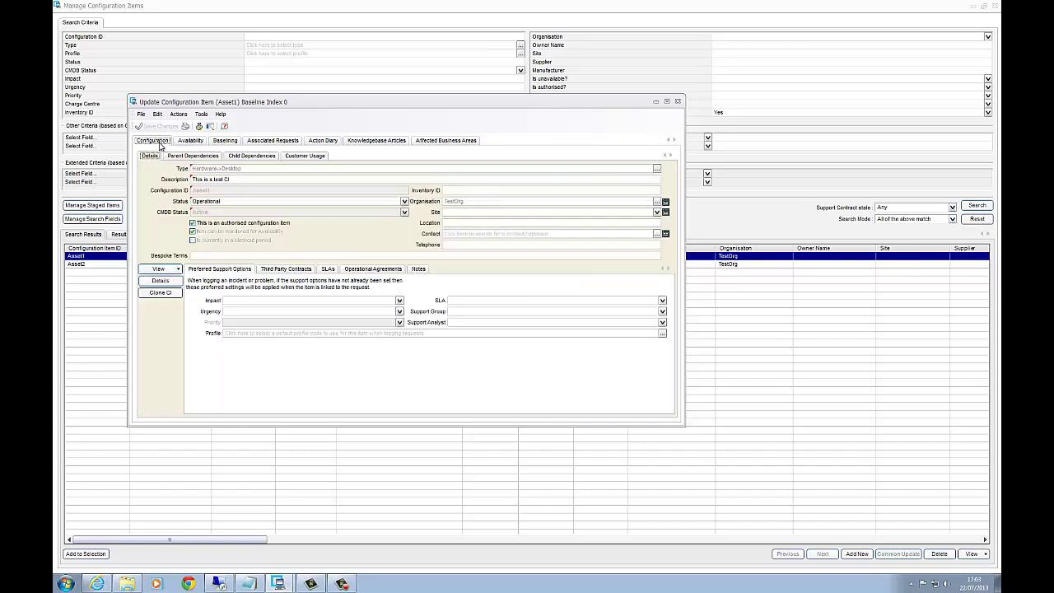